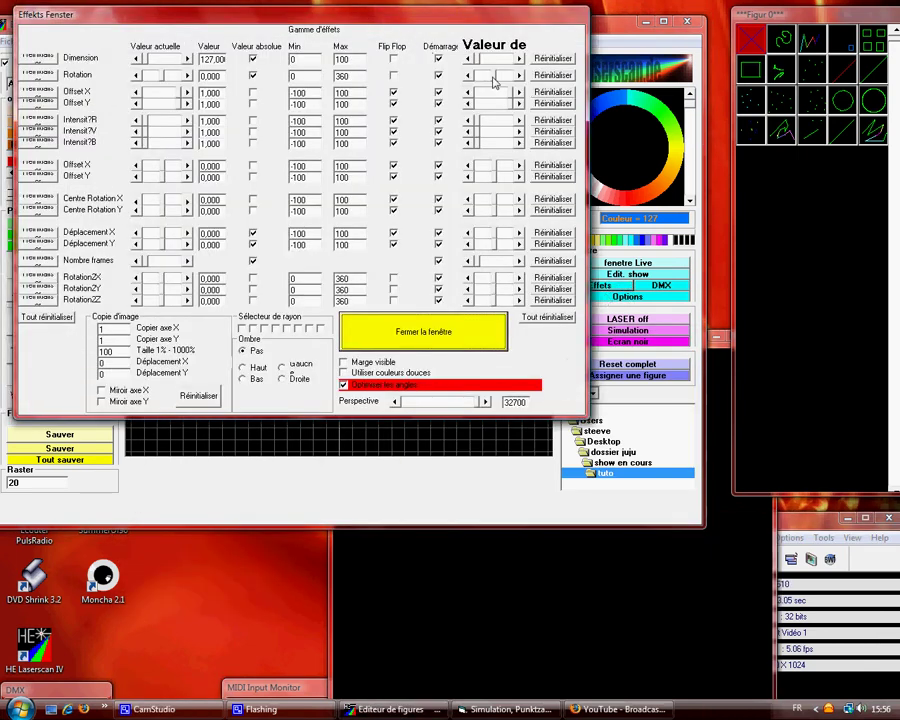
Bring the Simulation window forward and load the red line figure ligne1.heb
click(594, 611)
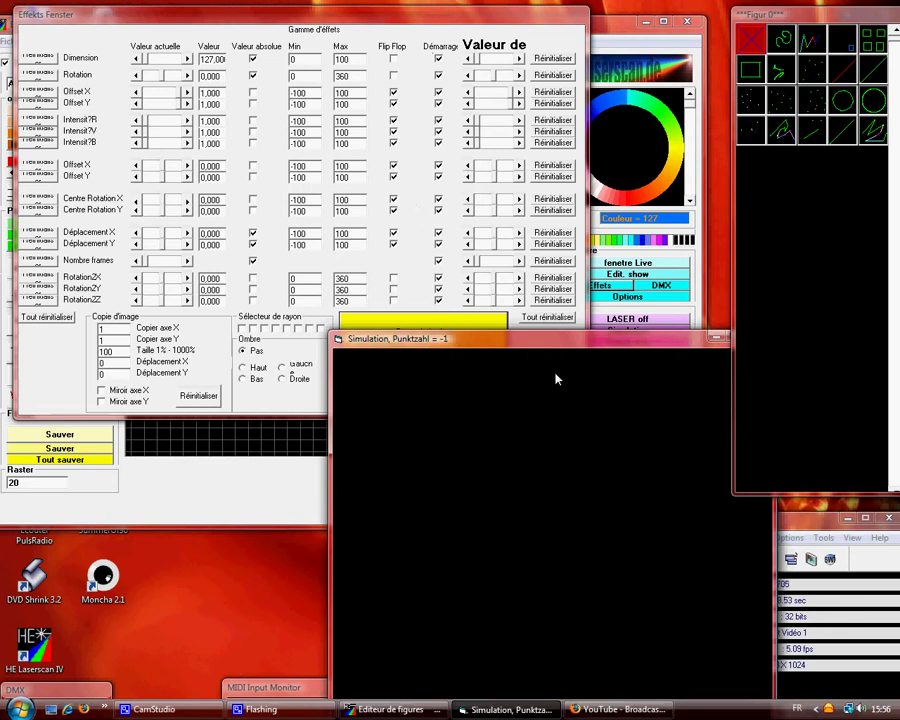
click(832, 79)
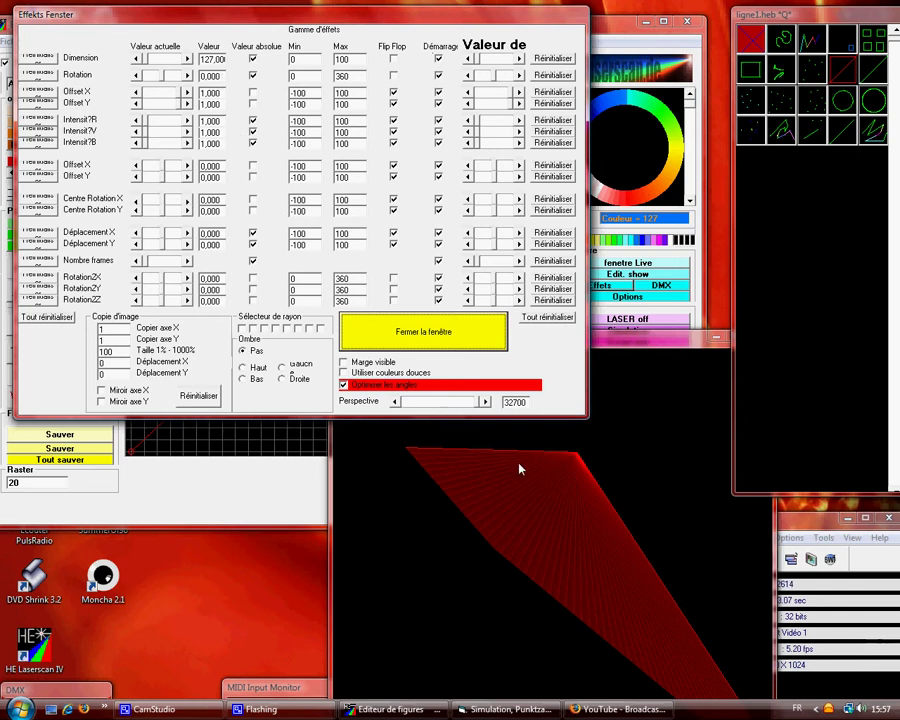
Try nudging the red line's current Rotation value in both directions, and reset it to 0
click(187, 76)
key(Right)
key(Right)
key(Right)
key(Right)
key(Right)
key(Right)
key(Right)
key(Right)
key(Right)
key(Right)
key(Right)
key(Right)
key(Right)
key(Right)
key(Right)
key(Right)
key(Right)
key(Right)
key(Right)
key(Right)
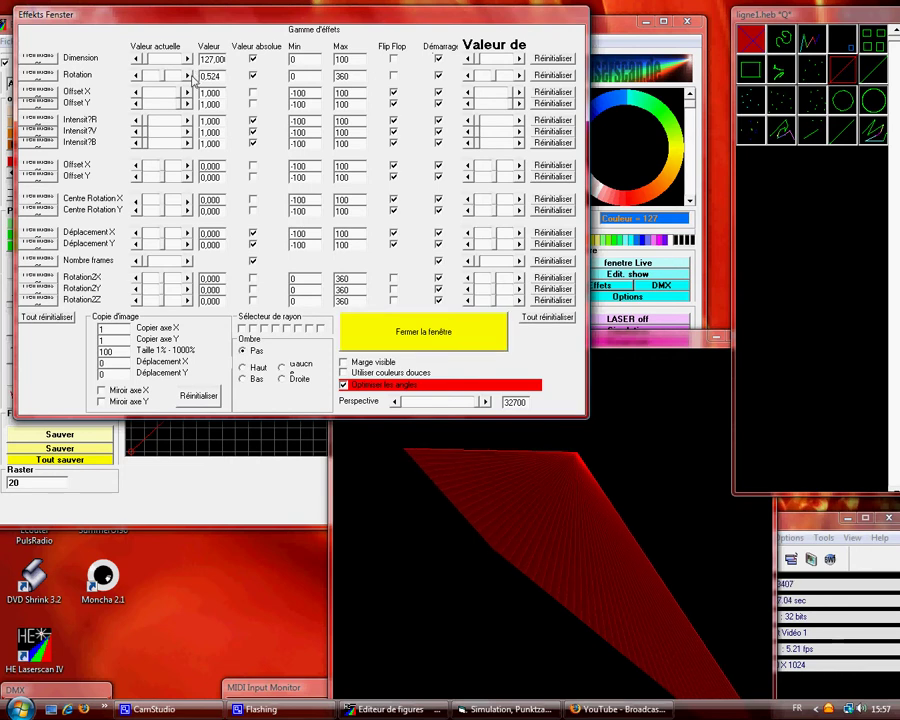
key(Right)
key(Right)
key(Right)
key(Right)
key(Right)
key(Right)
key(Right)
key(Right)
key(Right)
key(Right)
key(Right)
key(Right)
key(Right)
key(Right)
key(Right)
key(Right)
key(Right)
key(Right)
key(Right)
key(Right)
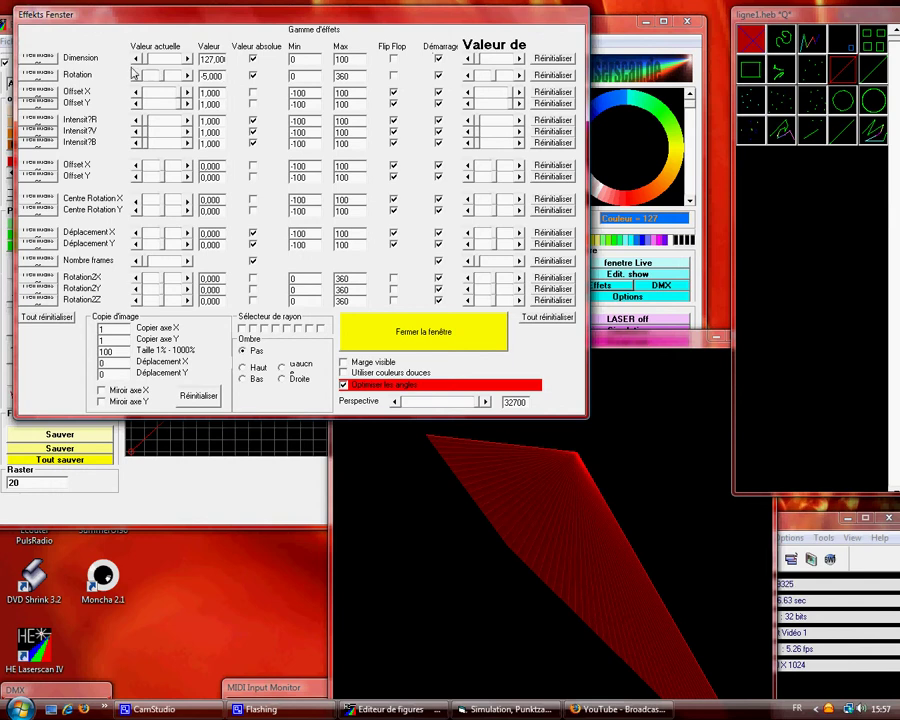
click(39, 78)
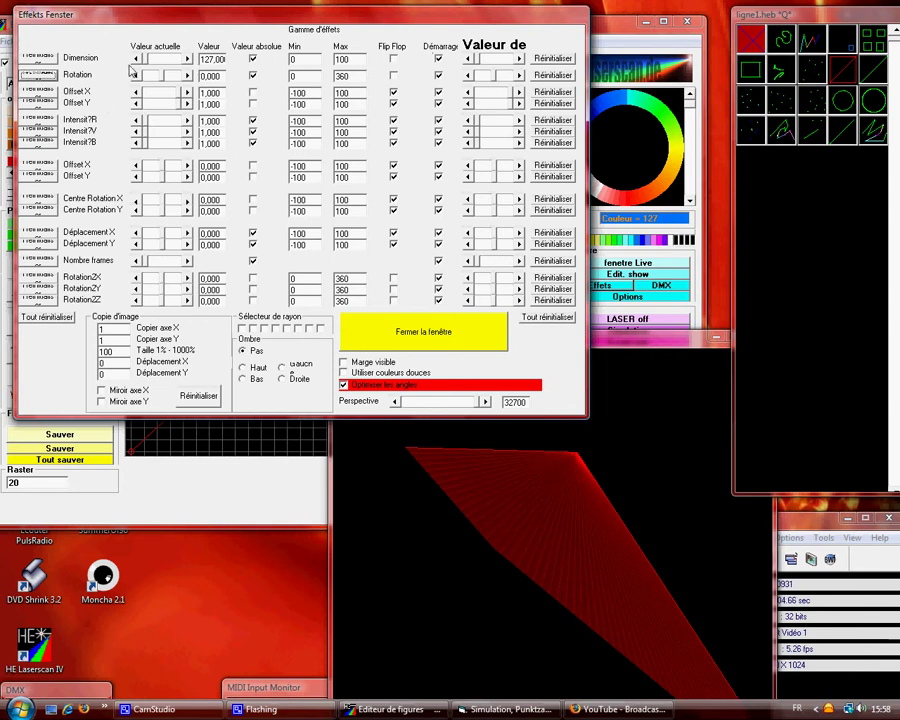
Disable the absolute value option for Rotation, reset the Rotation value, and start the red line rotating continuously
click(253, 76)
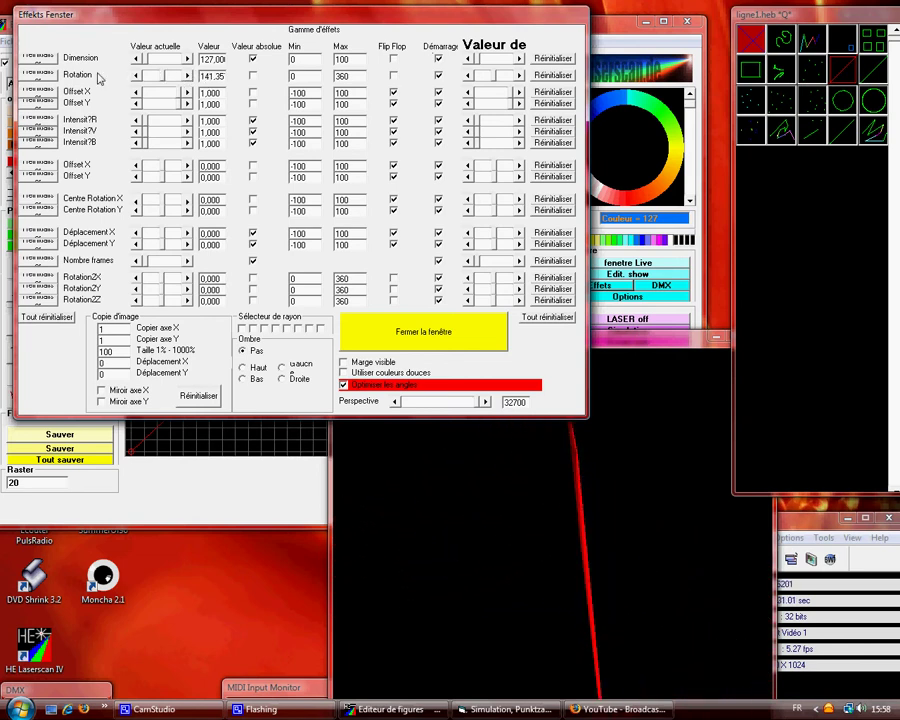
click(40, 76)
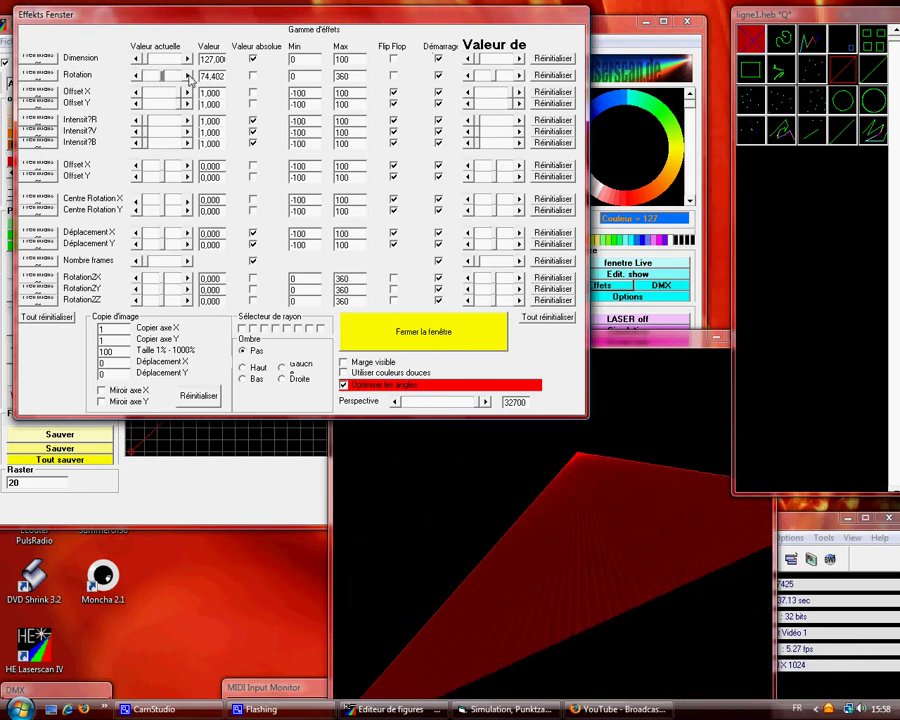
click(44, 76)
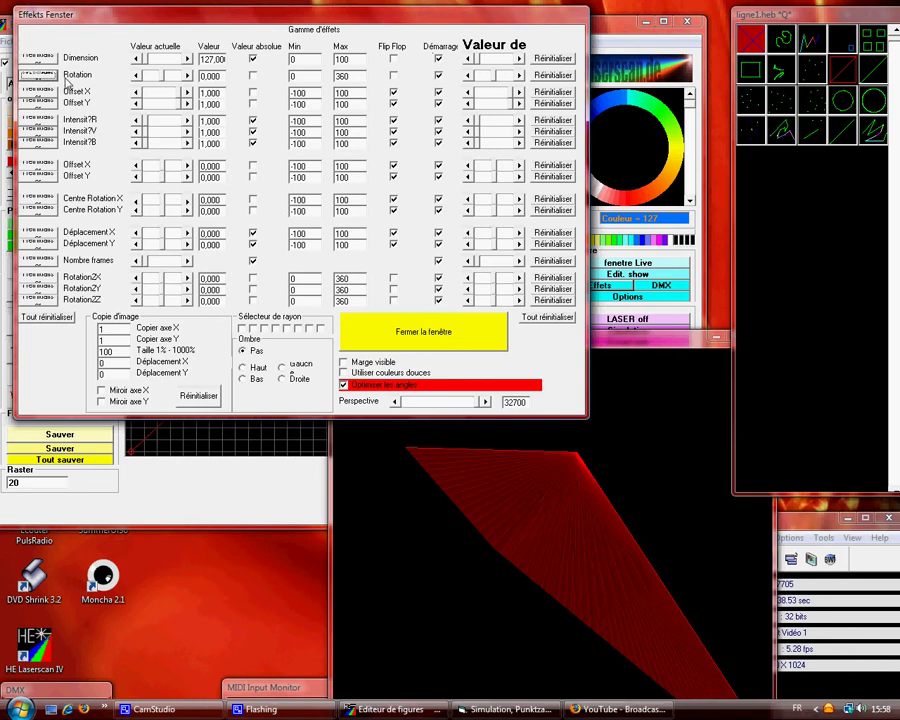
click(189, 78)
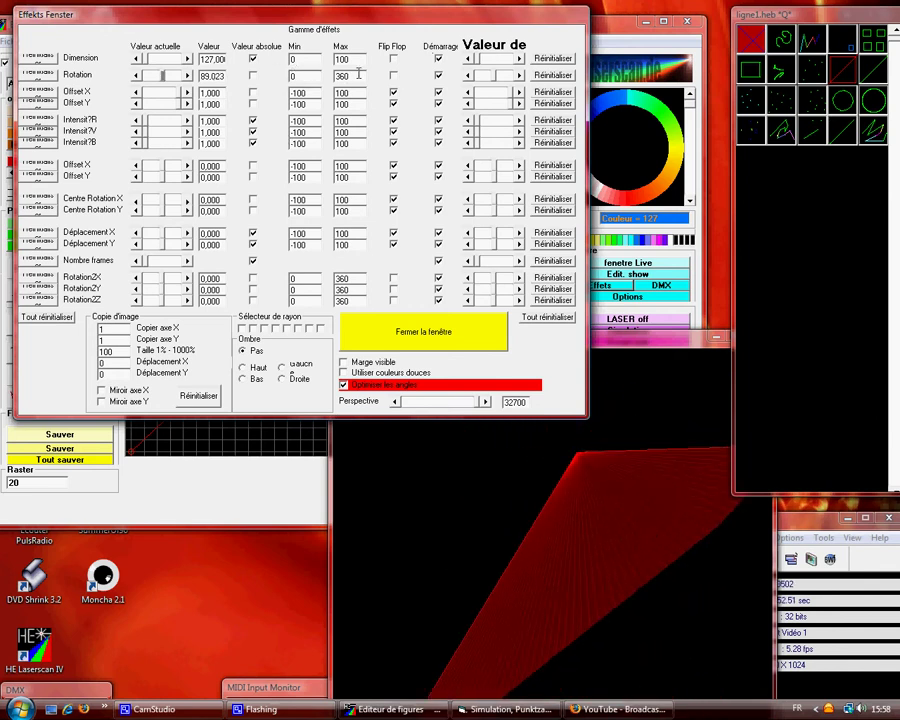
Try limiting the Rotation maximum to 90 with Flip Flop, and restore the maximum to 360
double_click(357, 76)
text(90)
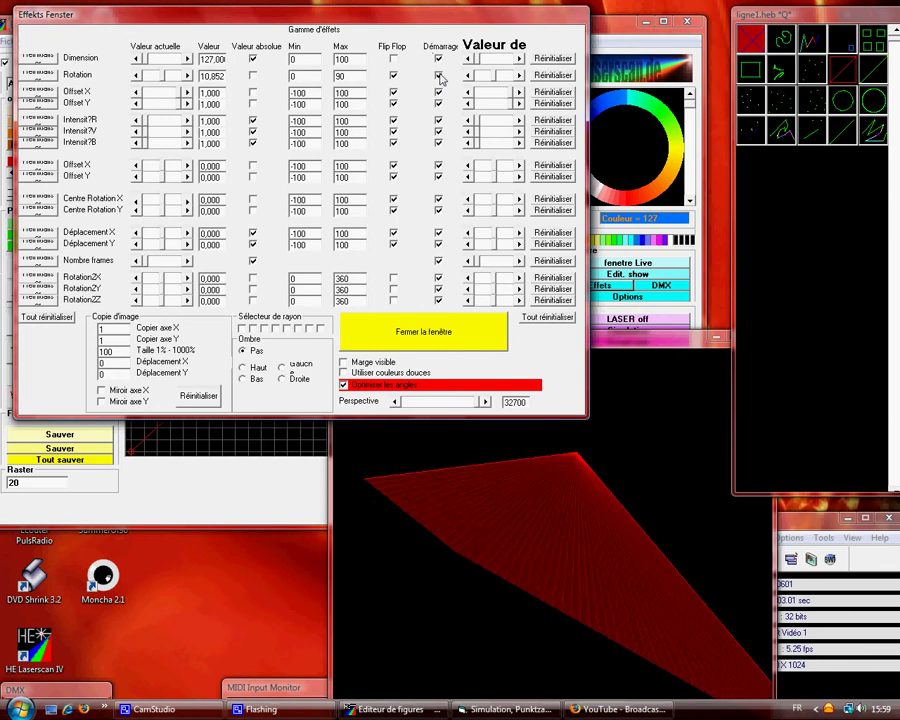
double_click(345, 74)
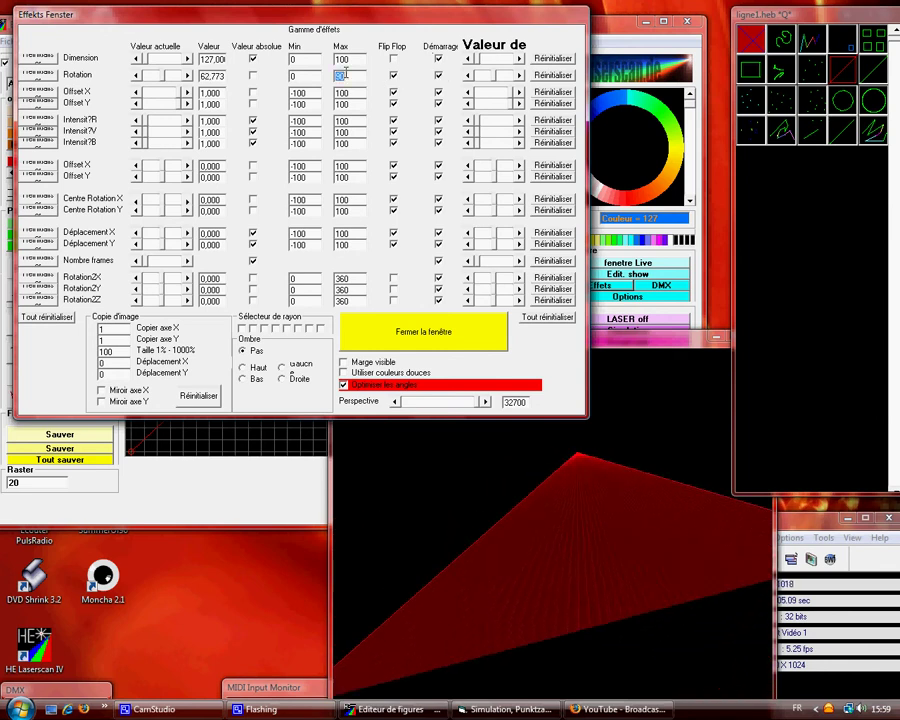
text(360)
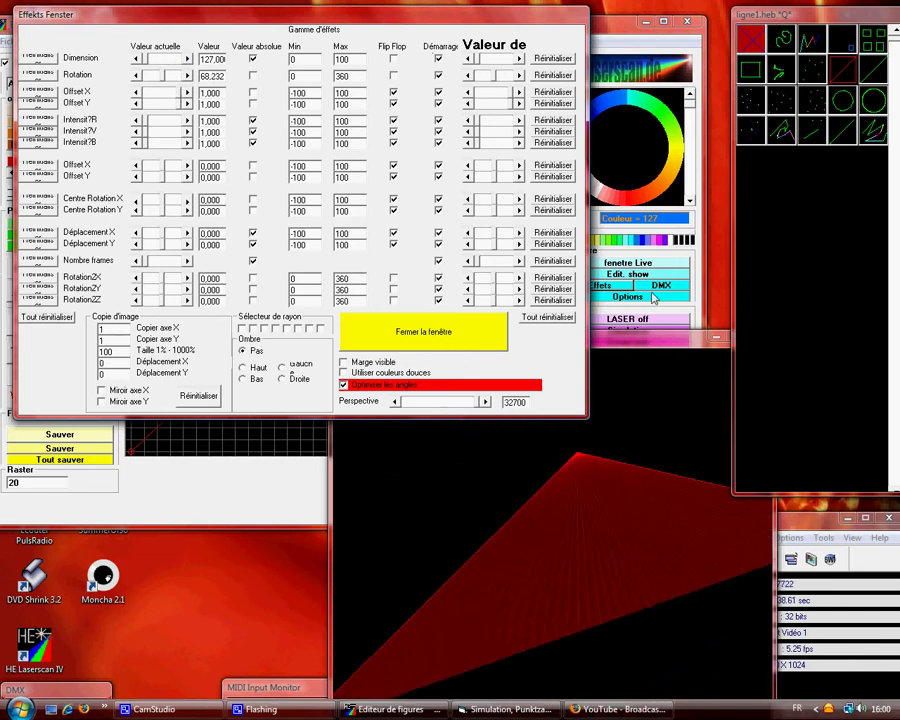
Alternate between the green line ligne2.heb and the red line ligne1.heb to compare their rotation starting positions
click(870, 73)
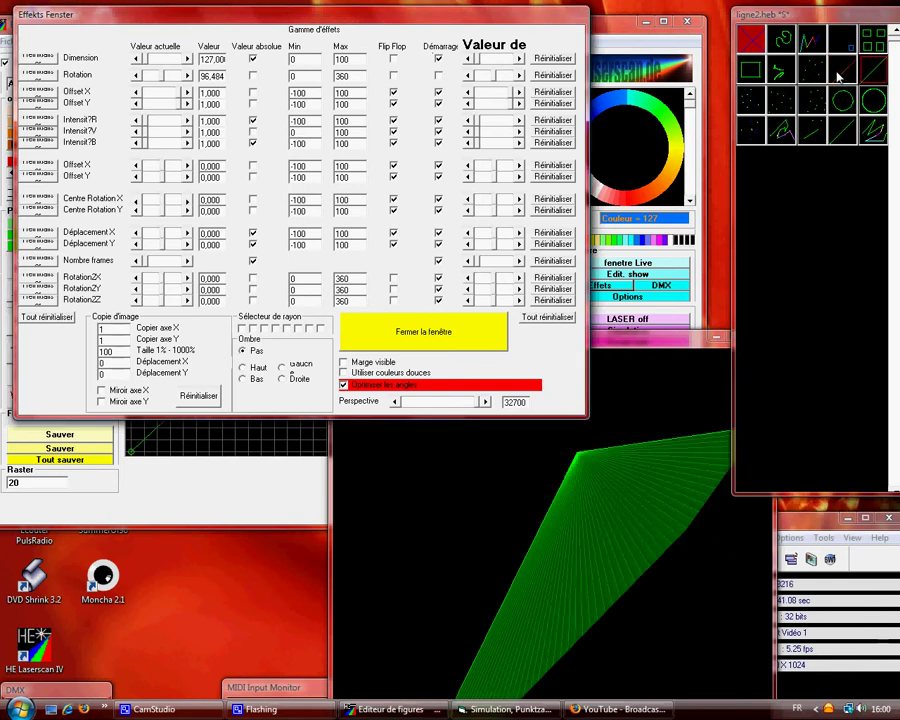
click(840, 76)
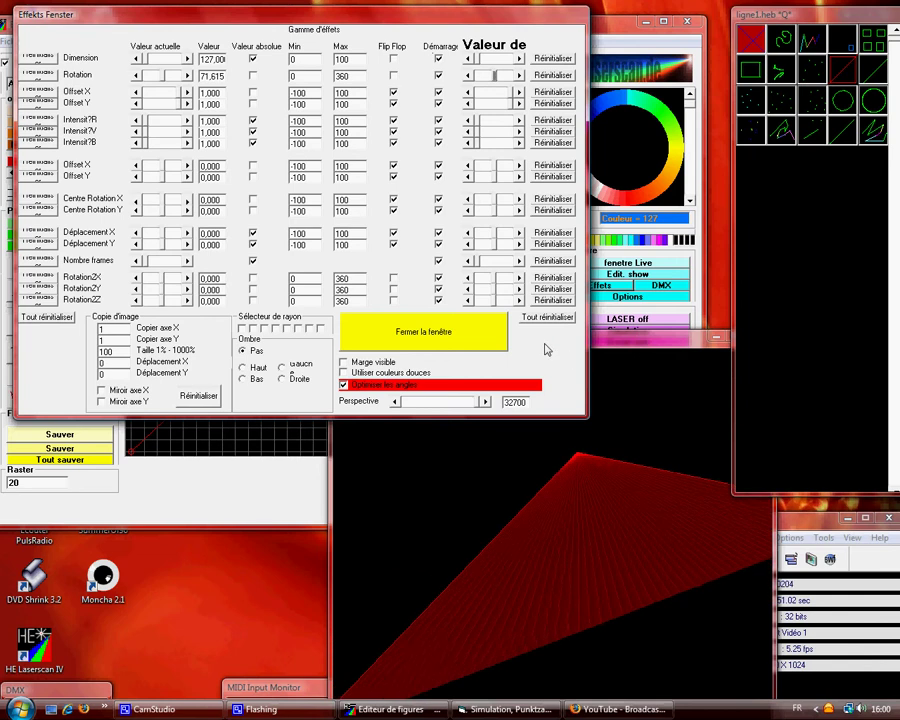
click(875, 73)
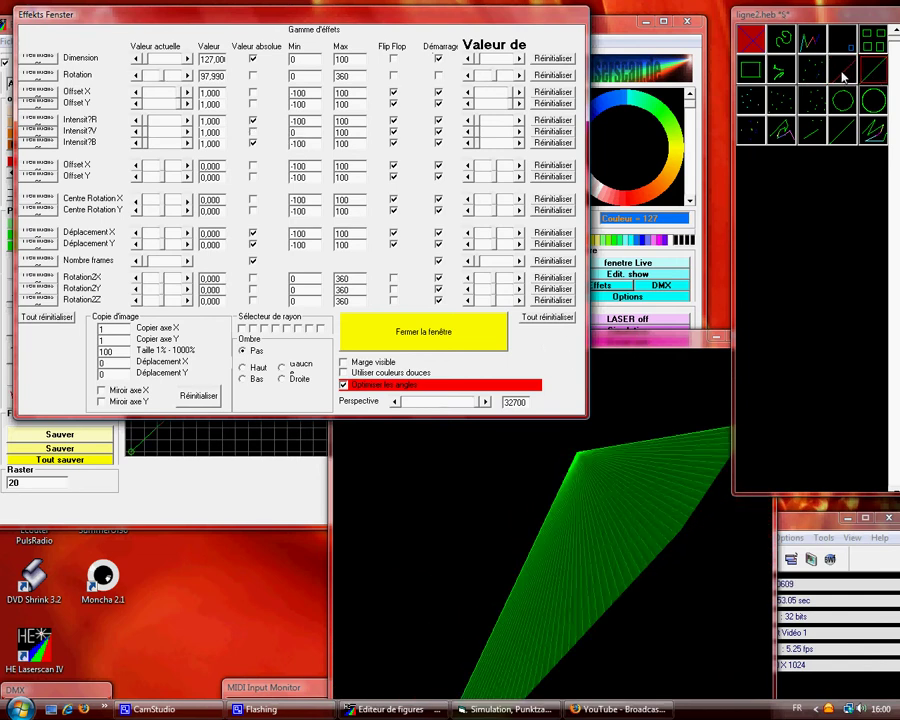
click(843, 75)
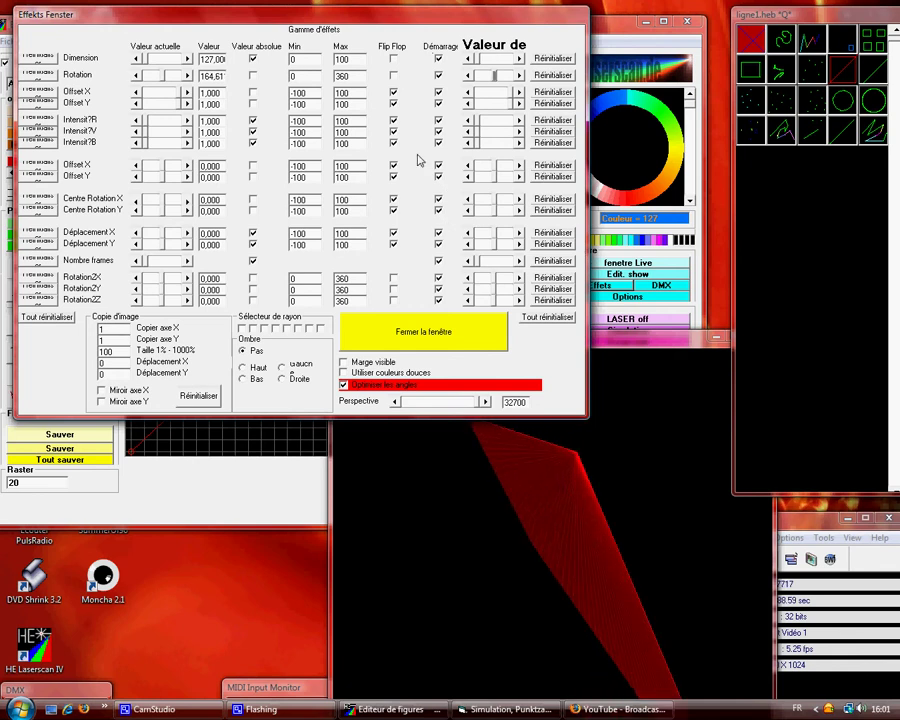
Select the green line, toggle its Rotation absolute value option, and reset its Rotation start value
key(s)
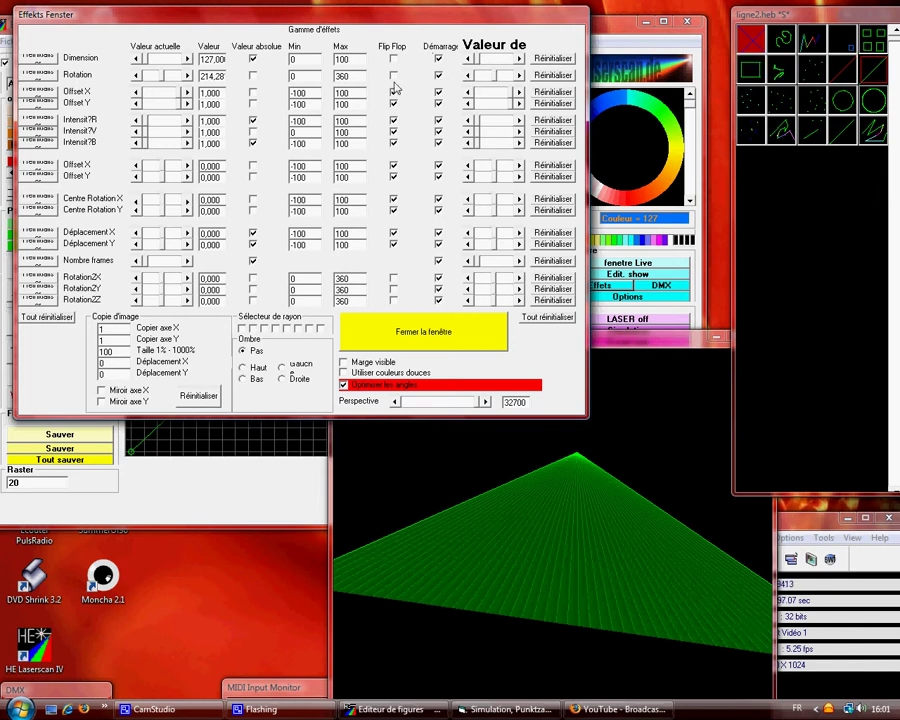
click(253, 76)
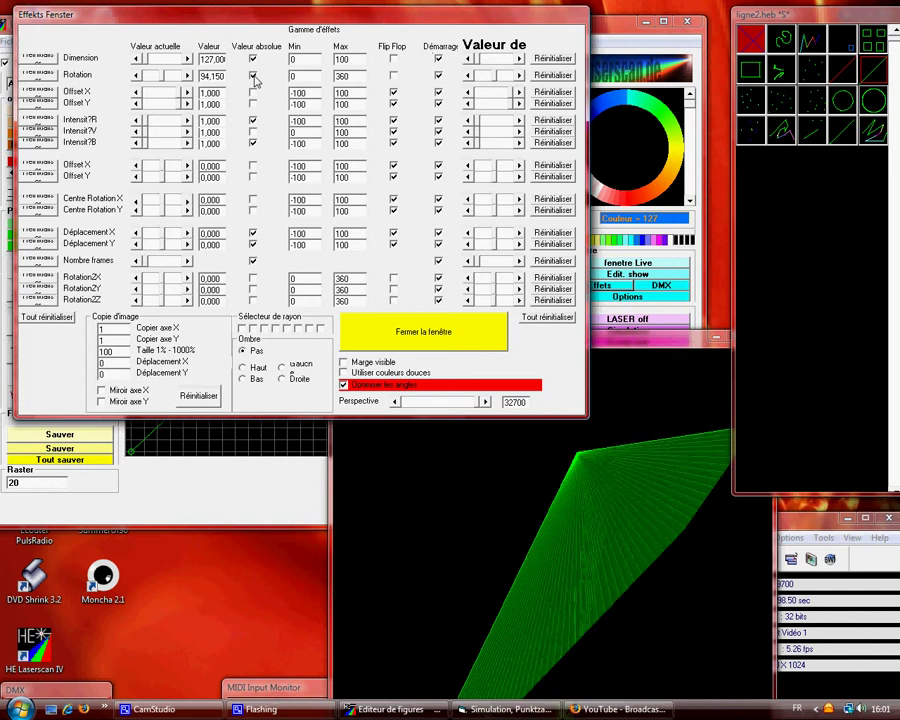
click(539, 77)
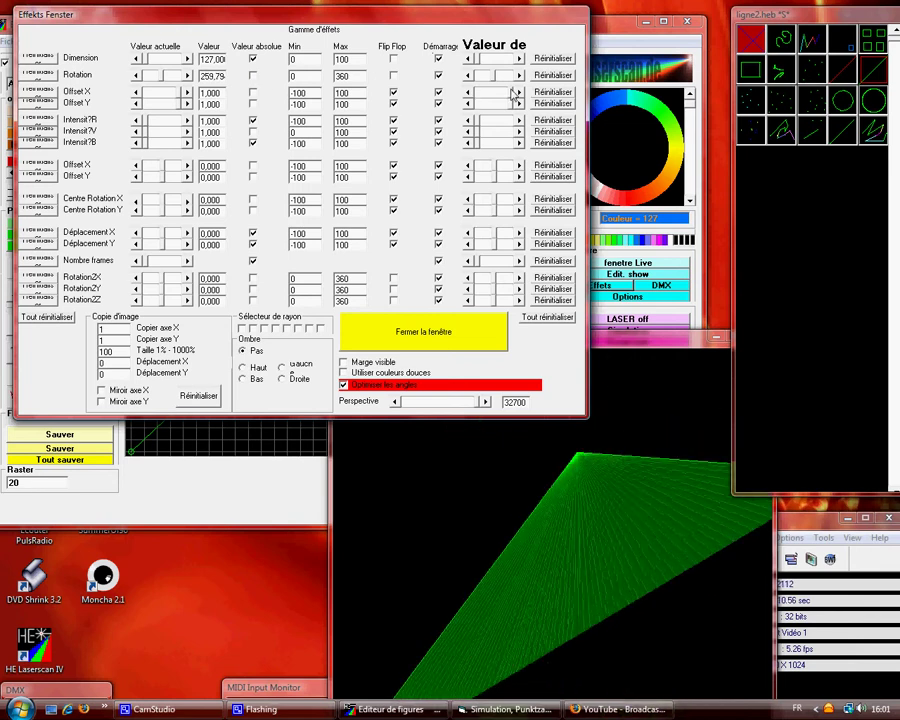
Switch repeatedly between the red and green lines to examine where each rotation restarts with Démarrage enabled
click(843, 80)
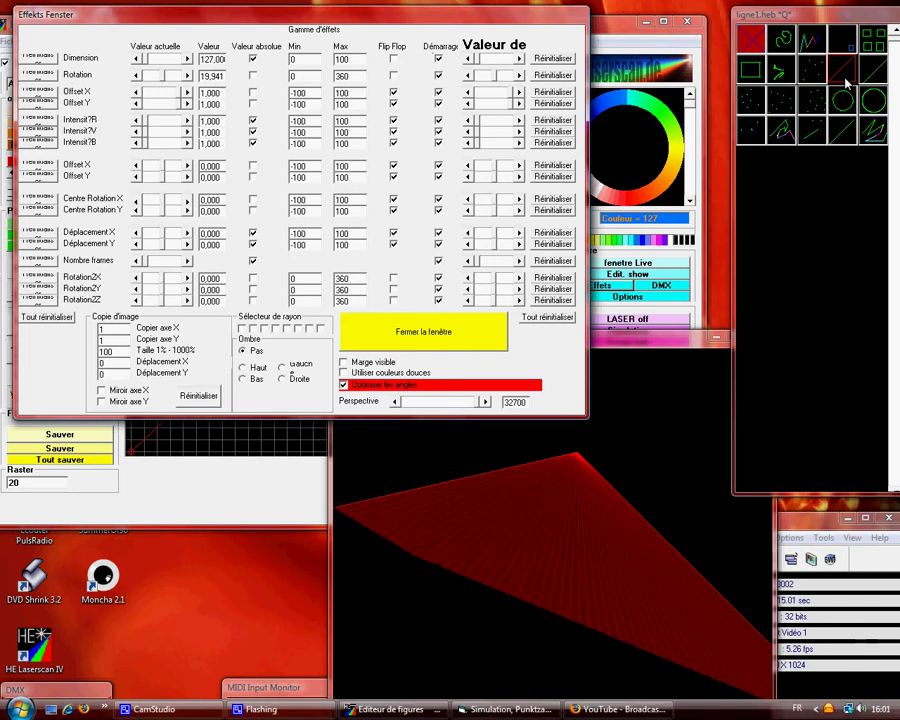
click(876, 80)
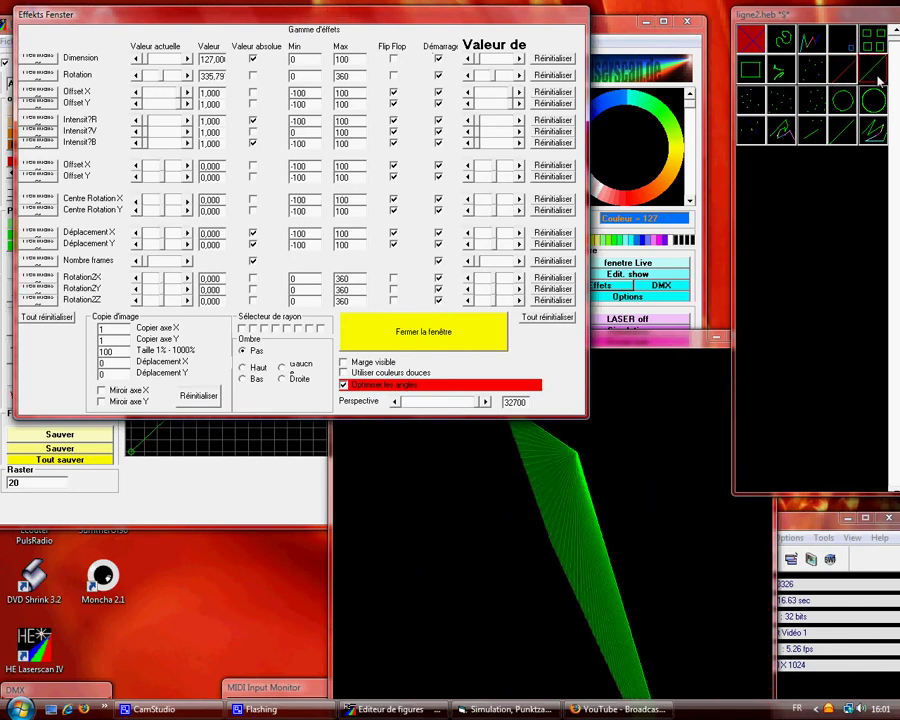
click(882, 72)
click(870, 76)
click(874, 76)
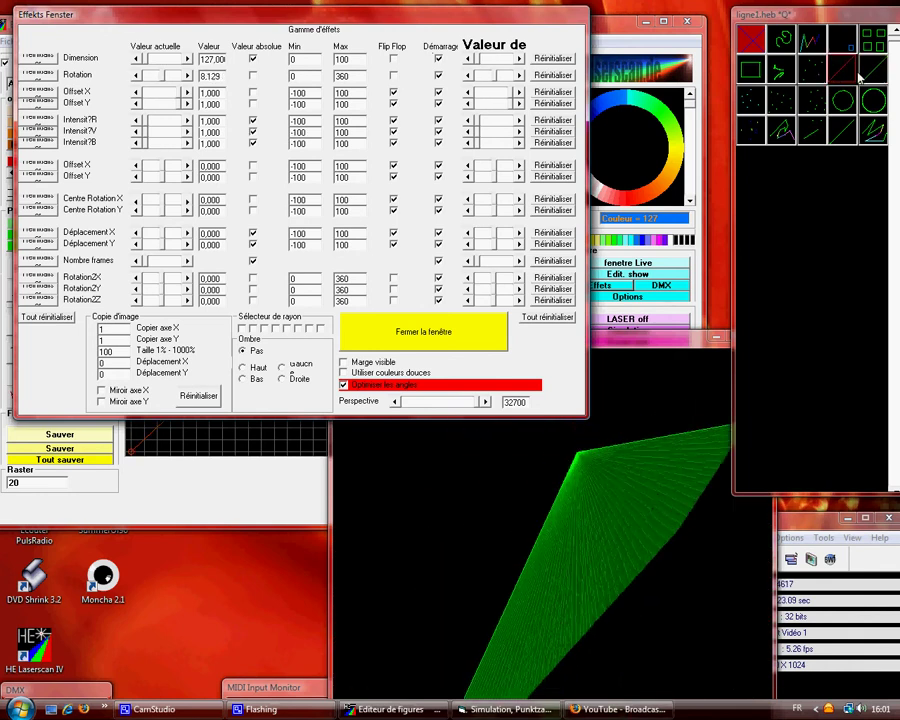
click(868, 78)
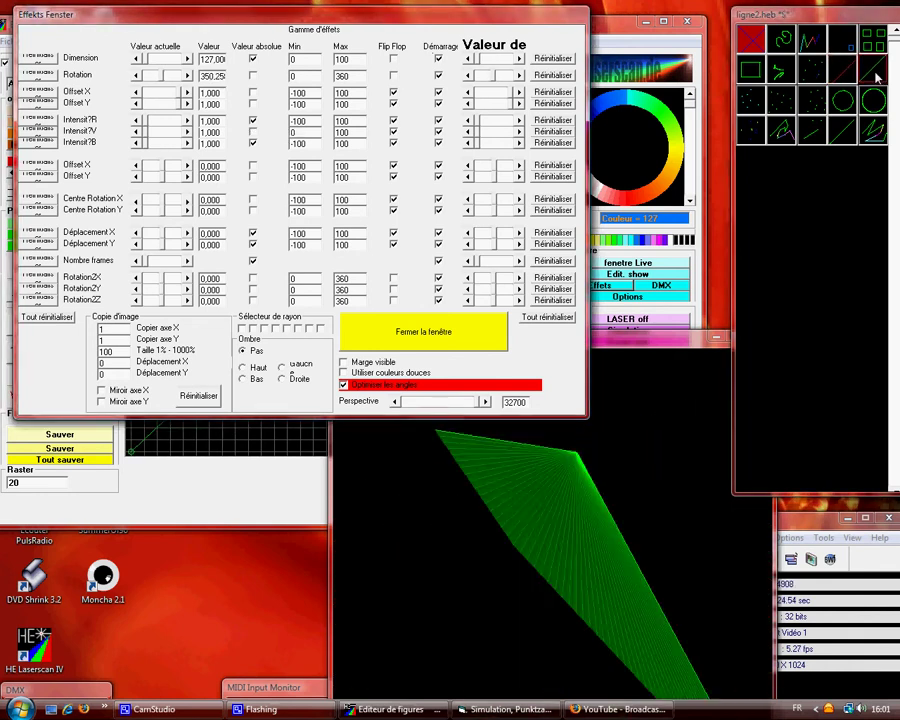
click(871, 78)
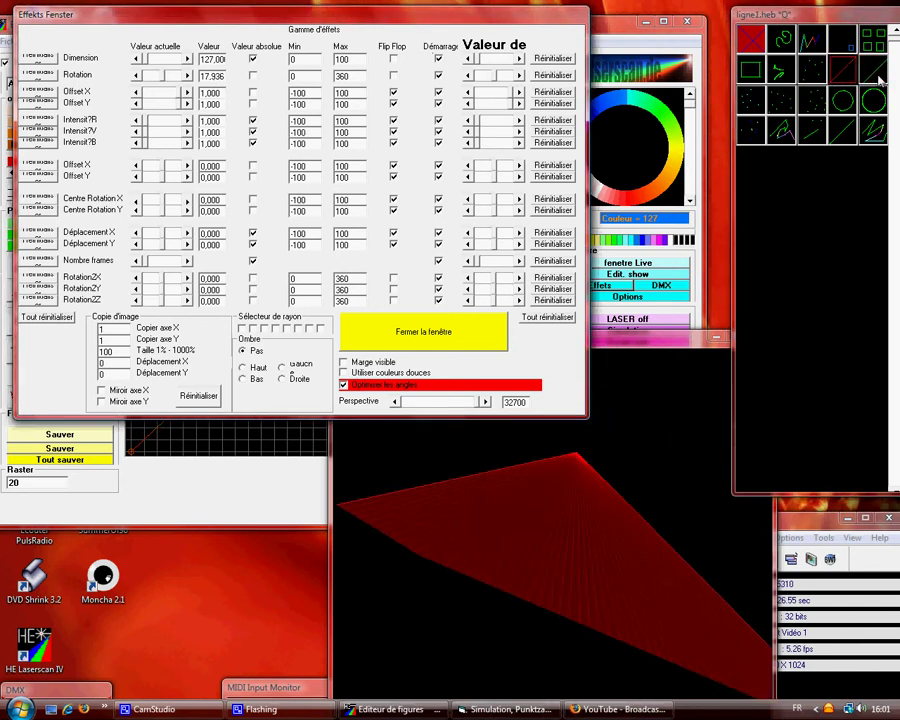
click(880, 78)
click(880, 78)
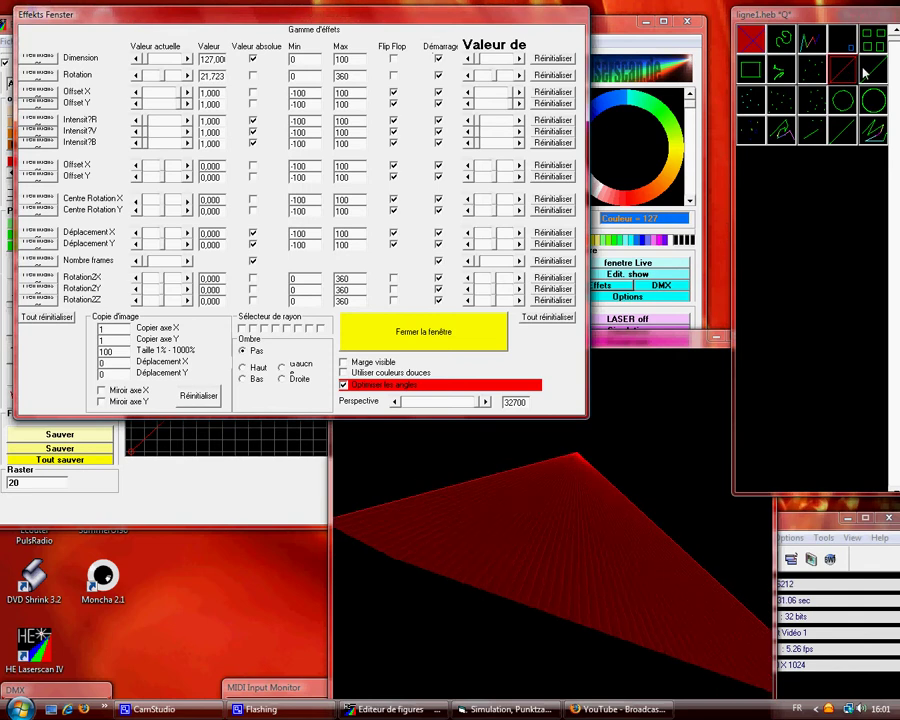
Disable the Démarrage option for Rotation on both the red line and the green line
click(846, 74)
click(846, 74)
click(439, 76)
click(872, 76)
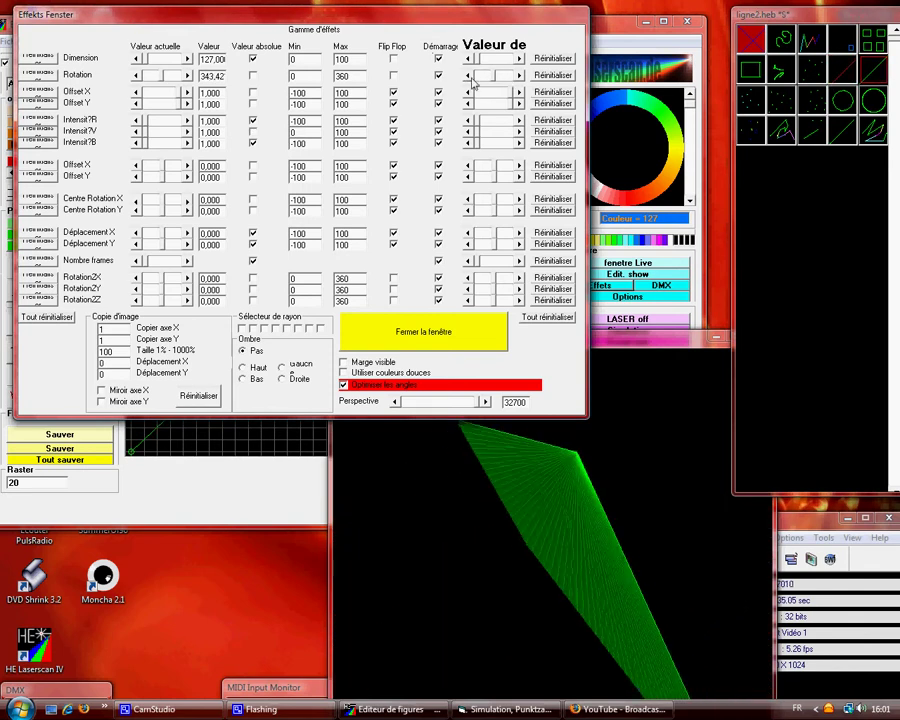
click(440, 76)
click(439, 76)
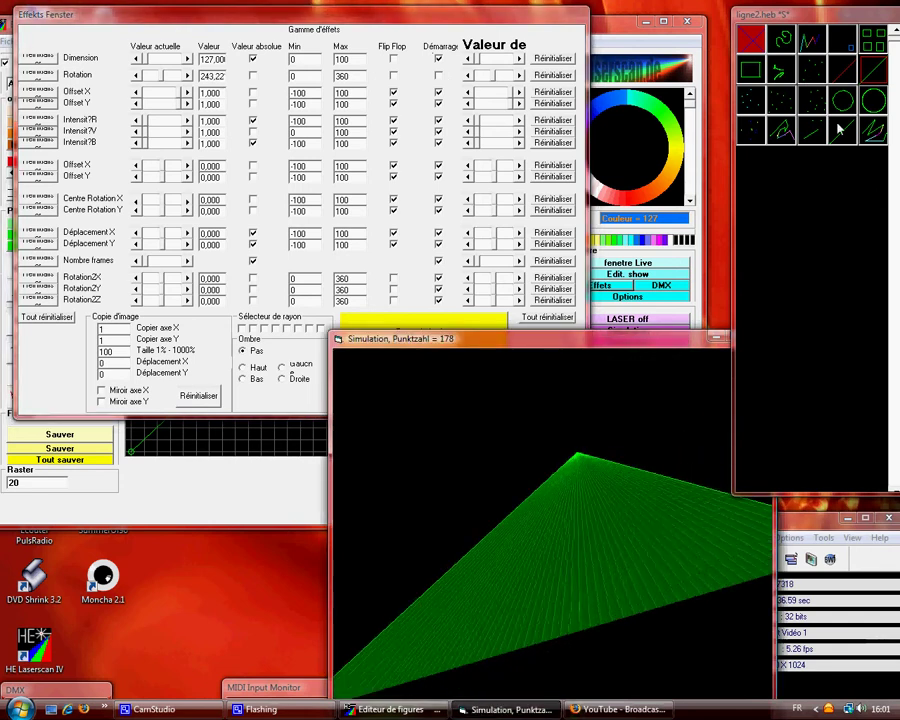
Alternate between the red and green lines to check how rotation carries over with Démarrage disabled
click(846, 74)
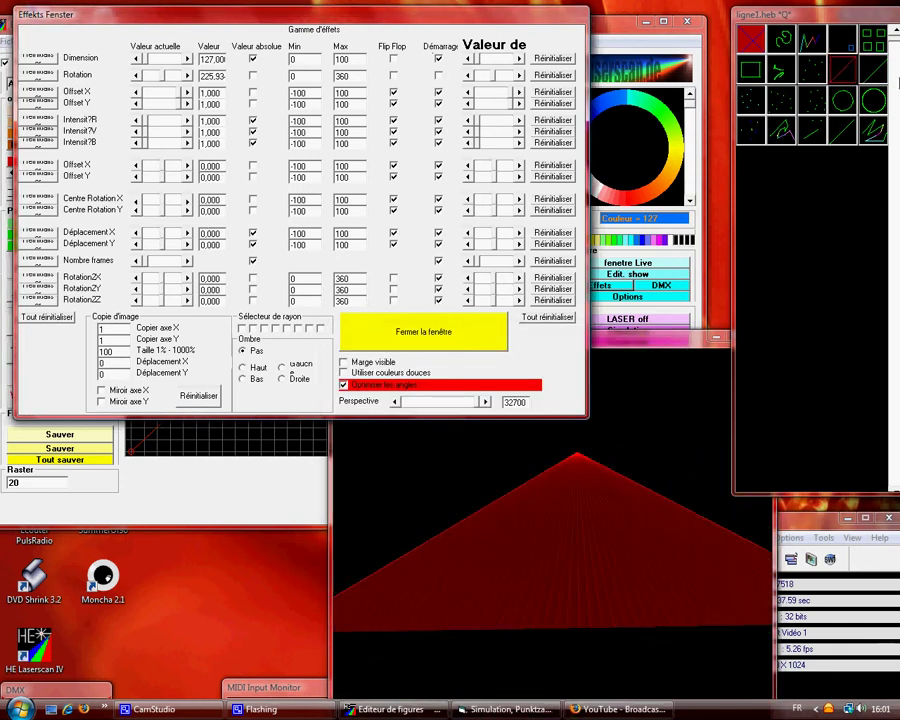
click(875, 78)
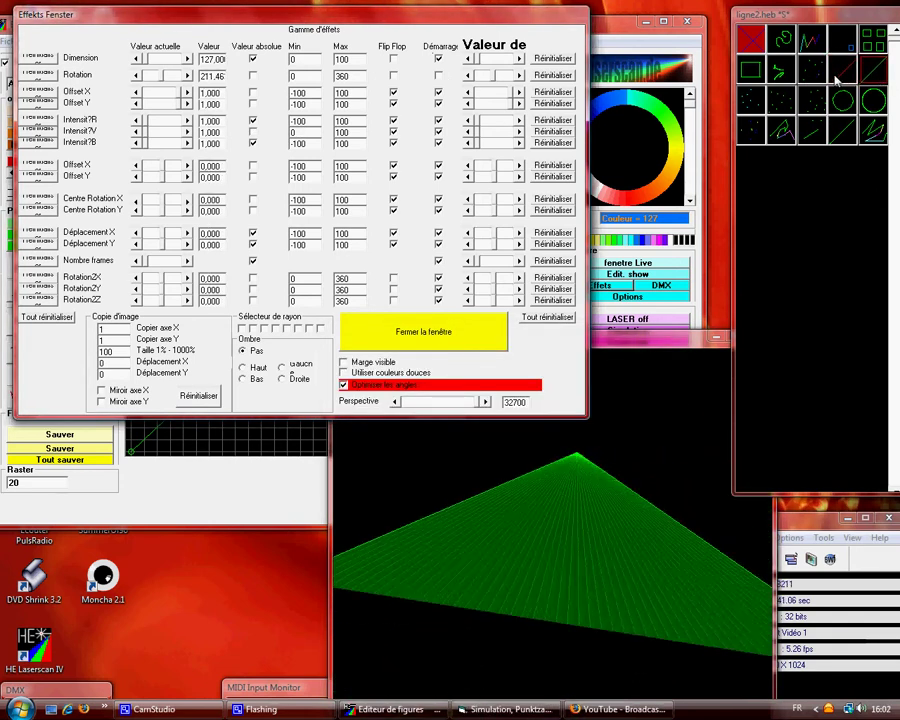
click(877, 77)
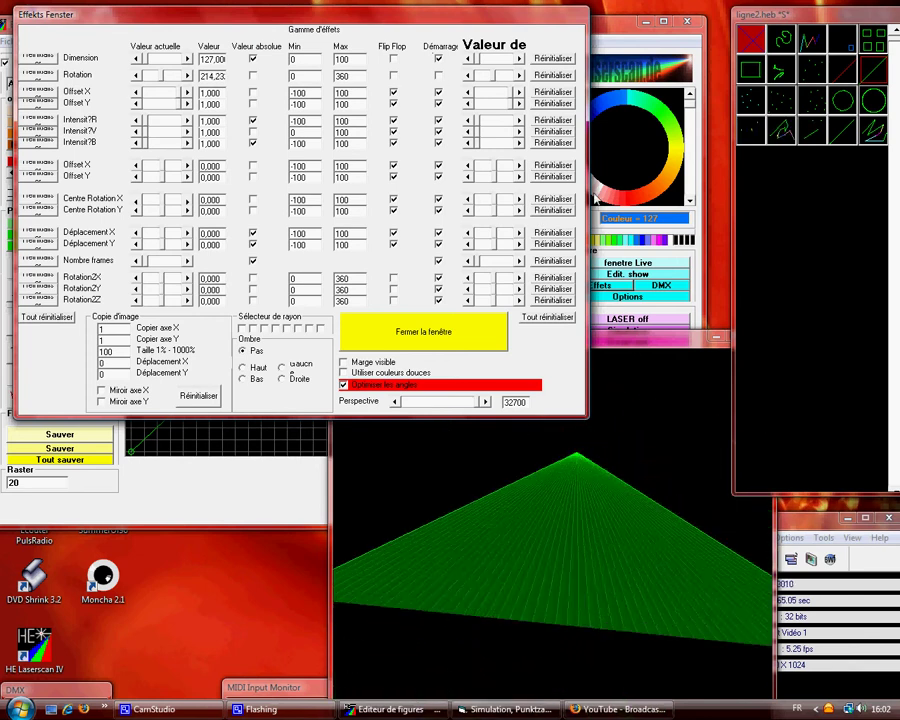
Move the Simulation window slightly up and to the left, and return to the effects window
click(627, 328)
drag(625, 306, 590, 305)
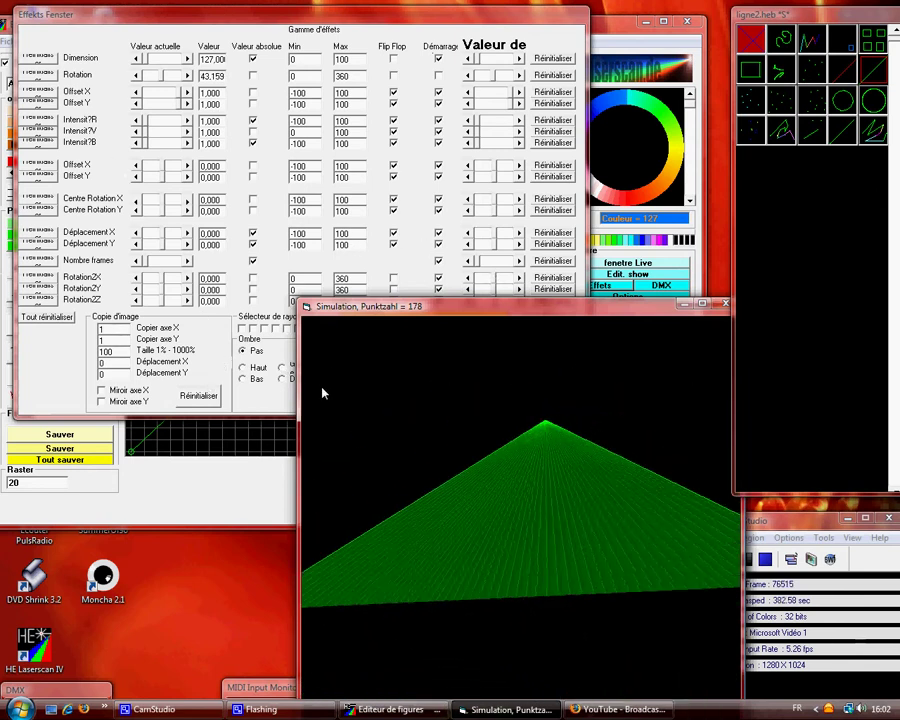
click(567, 279)
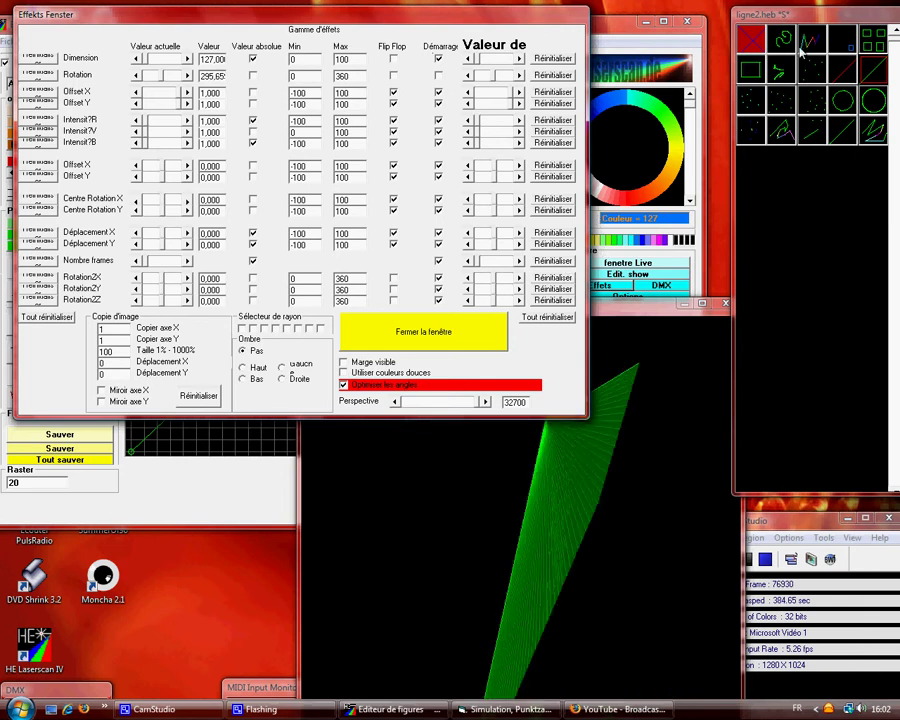
Load the four-squares figure carre.heb and set its Ombre option to Haut, followed by Bas
click(793, 99)
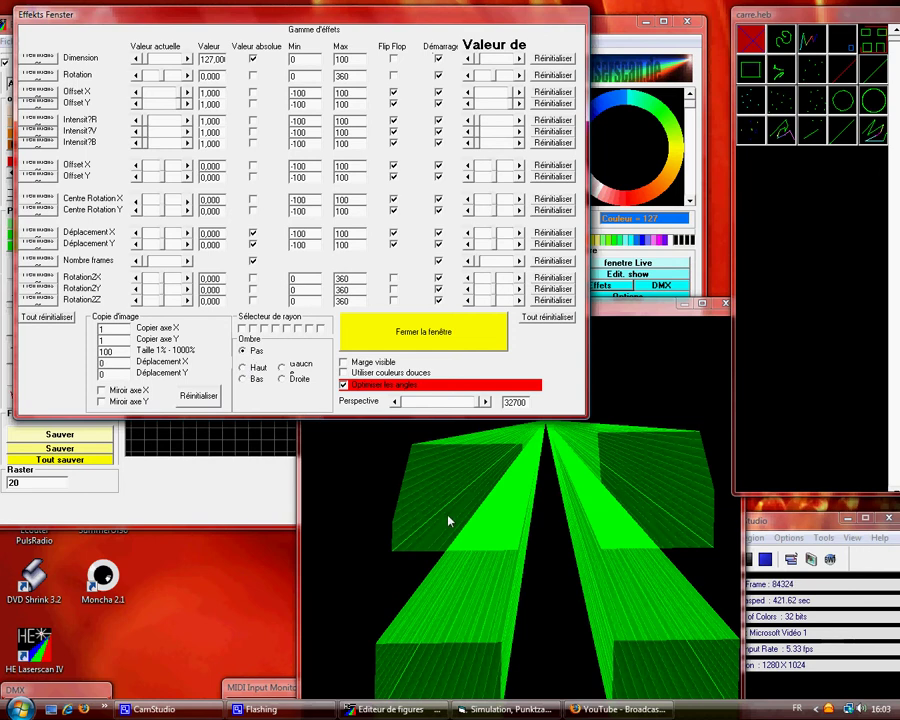
click(243, 368)
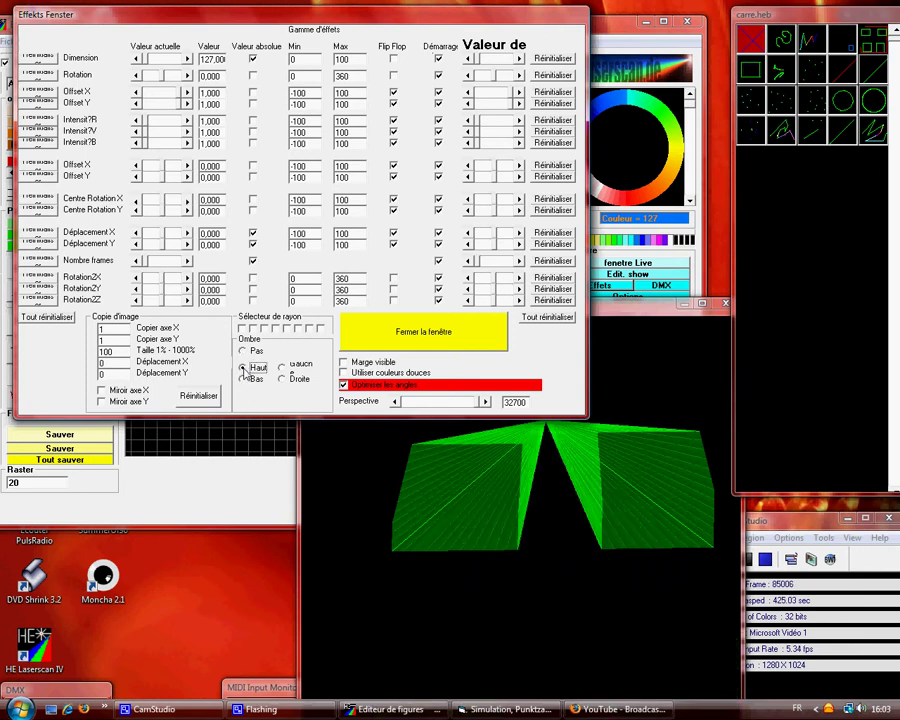
click(244, 379)
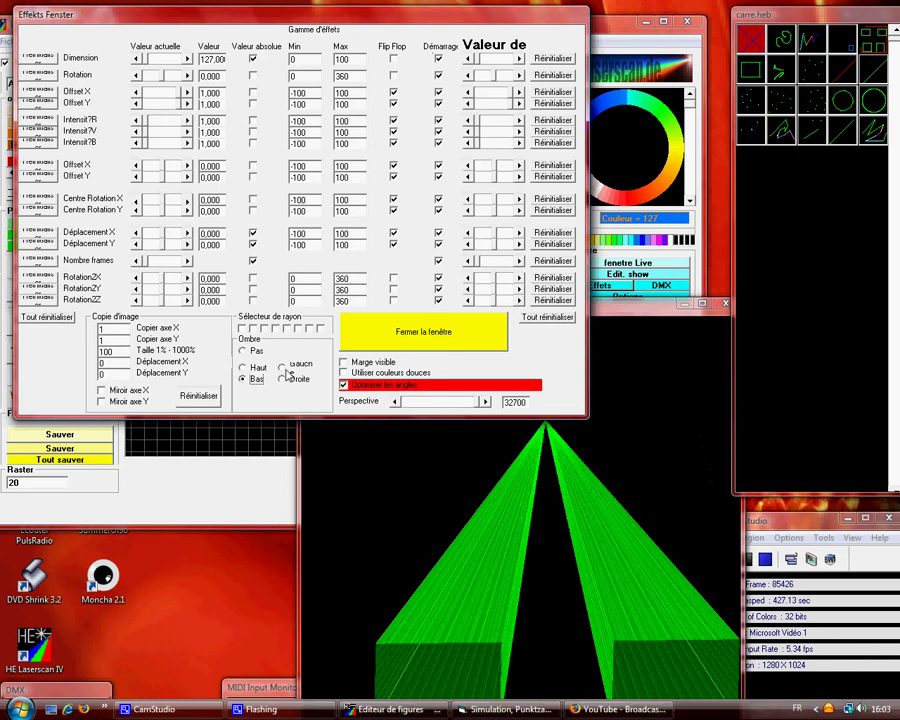
Set the Ombre option to Gauche, followed by Droite, and return it to Pas
click(283, 368)
click(285, 380)
click(257, 353)
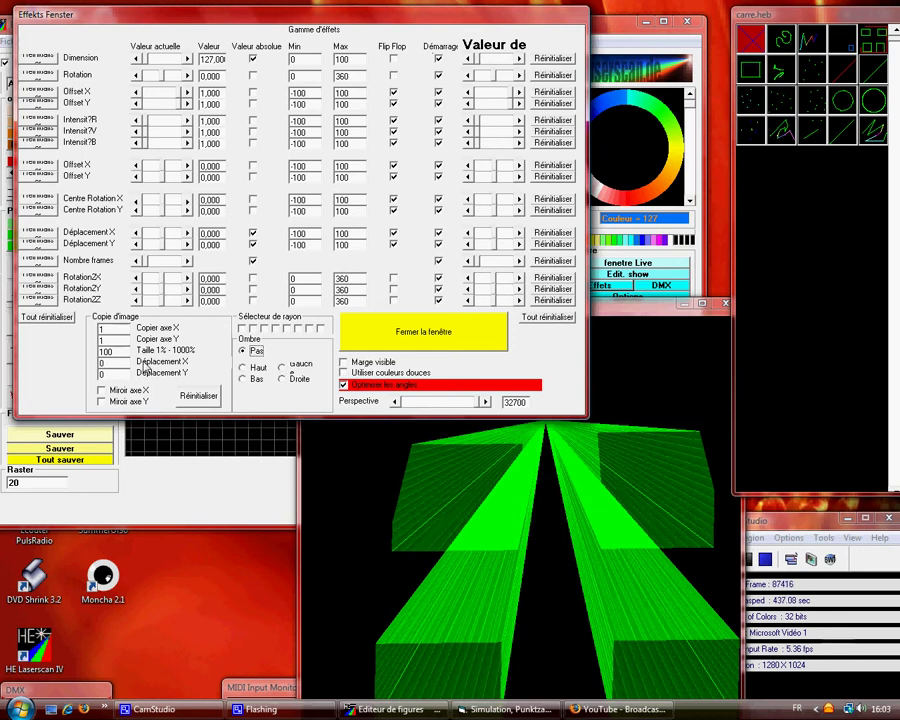
Load the small blue square figure carr3.heb and set its Copier axe Y value to 2
click(838, 48)
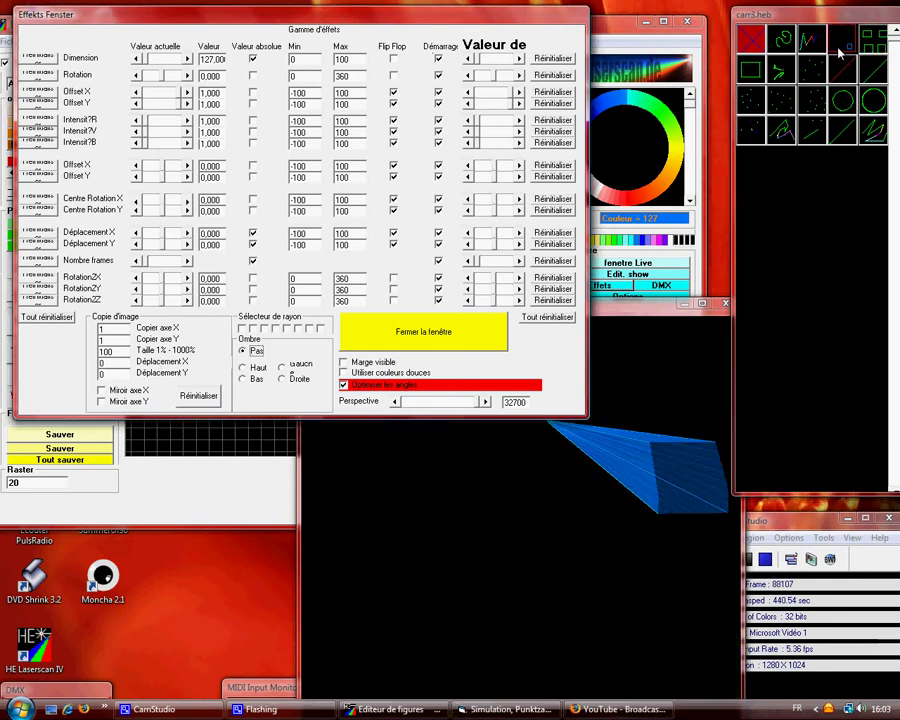
double_click(108, 329)
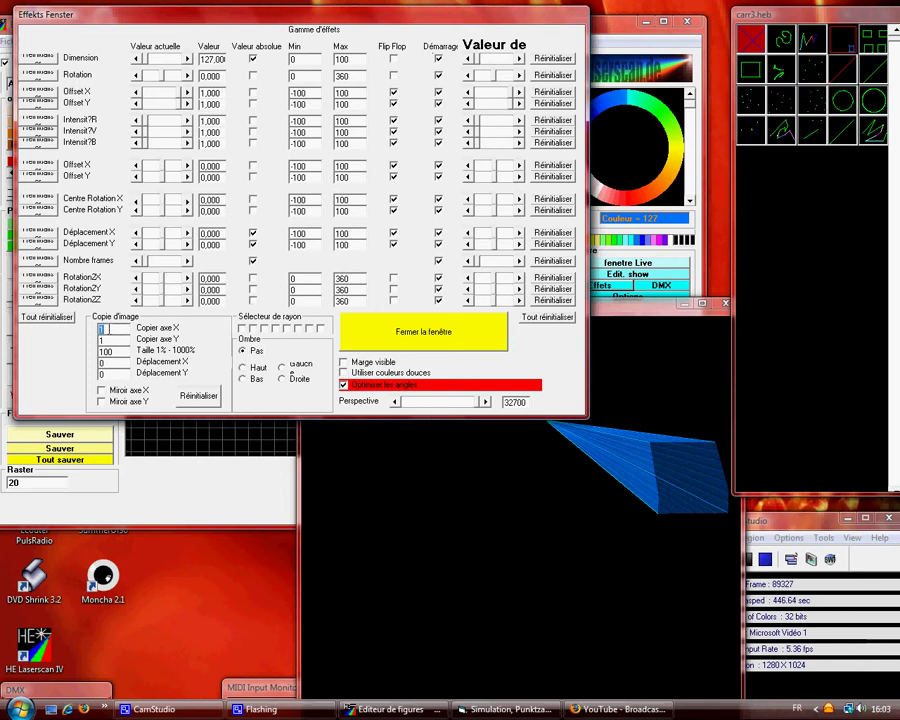
double_click(117, 342)
text(2)
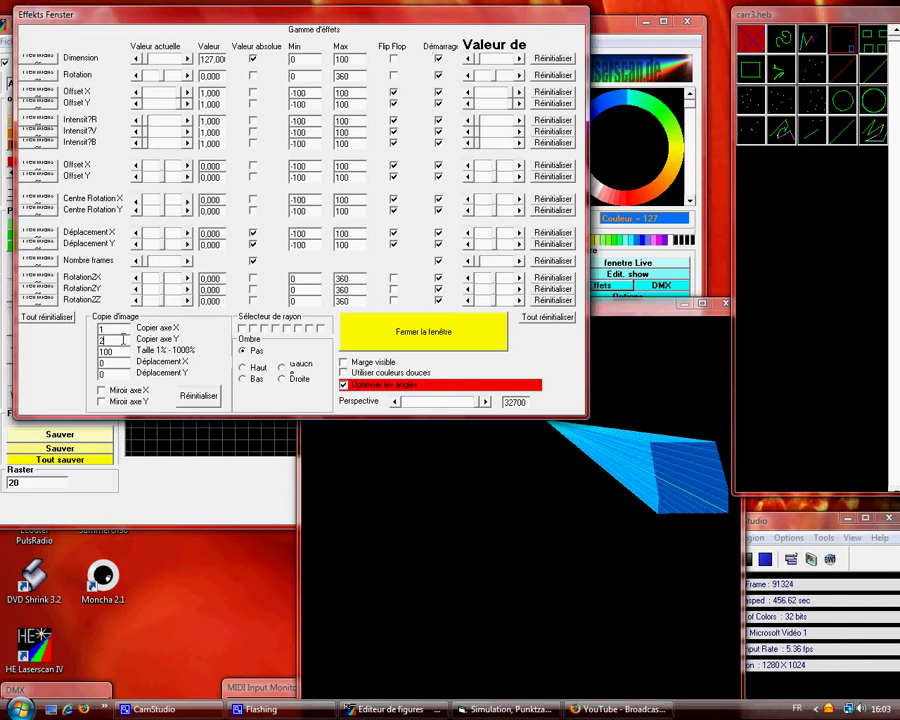
key(BackSpace)
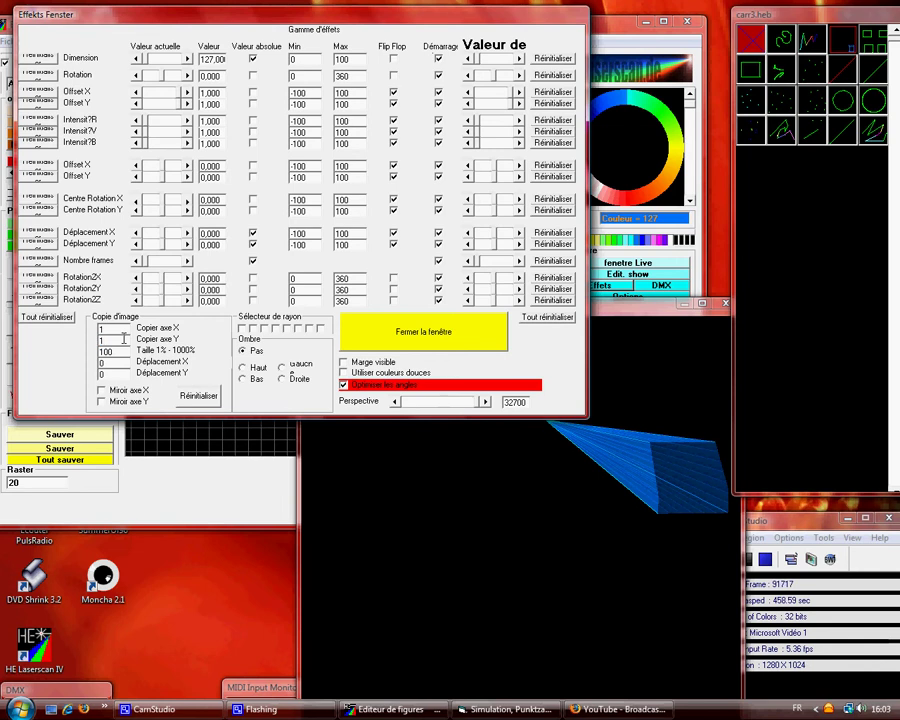
click(118, 342)
text(2)
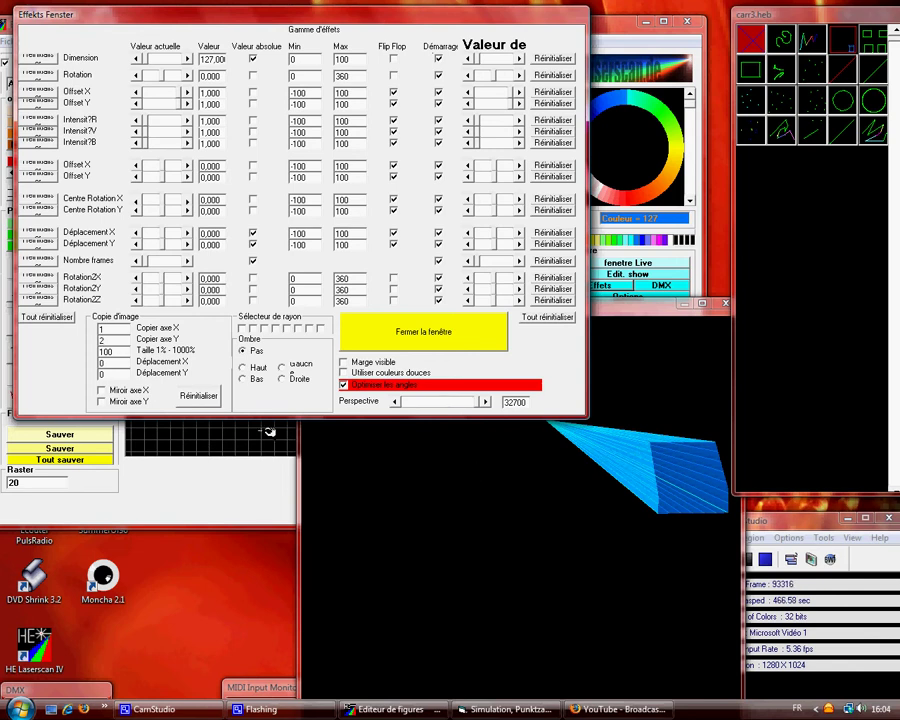
Turn Miroir axe Y and Miroir axe X on and off in turn, and reset Copier axe Y to 1
click(130, 401)
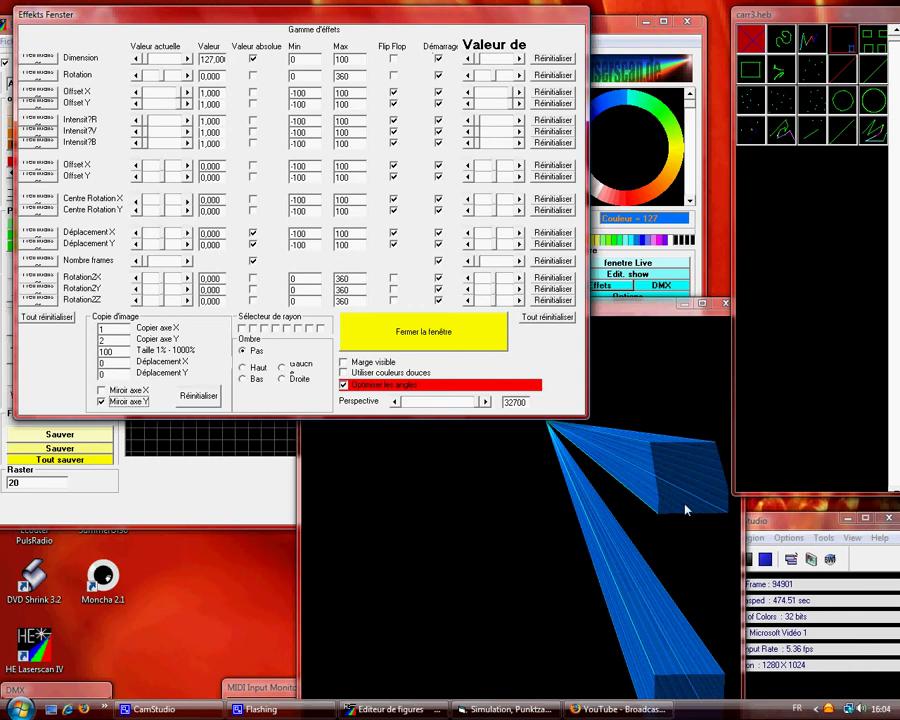
click(135, 401)
click(143, 391)
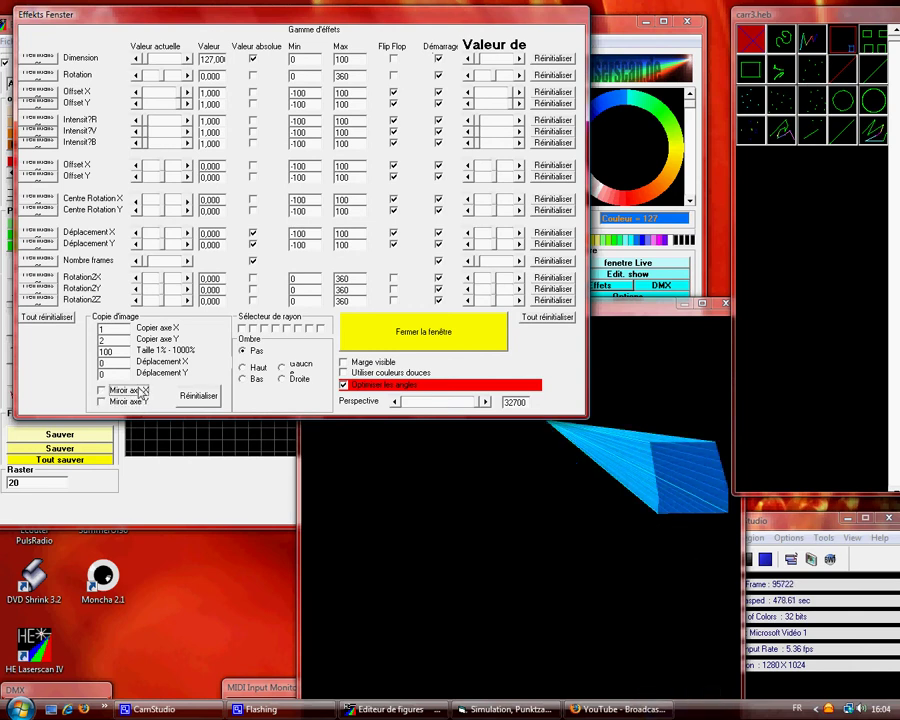
click(143, 391)
double_click(110, 340)
text(121)
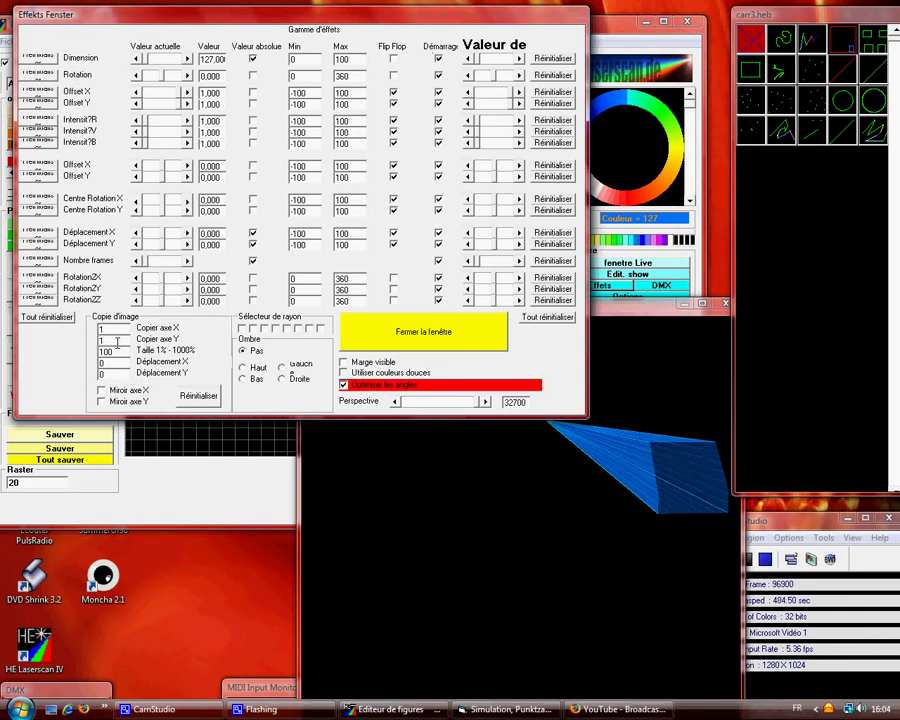
Set Copier axe X and Copier axe Y to 2 and enable both Miroir axe X and Miroir axe Y
double_click(104, 328)
text(2)
click(131, 391)
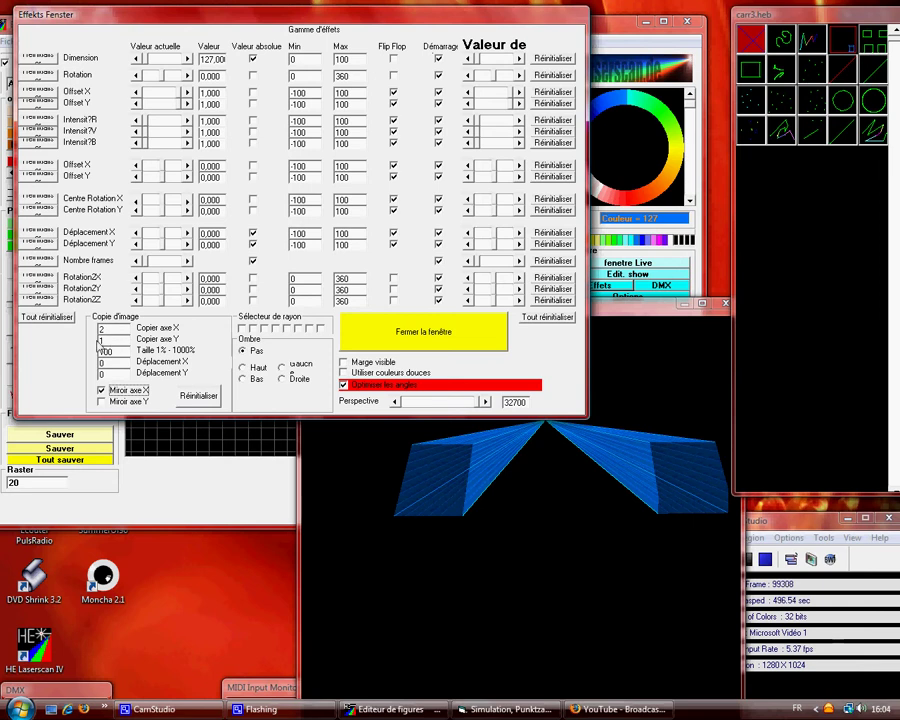
double_click(108, 341)
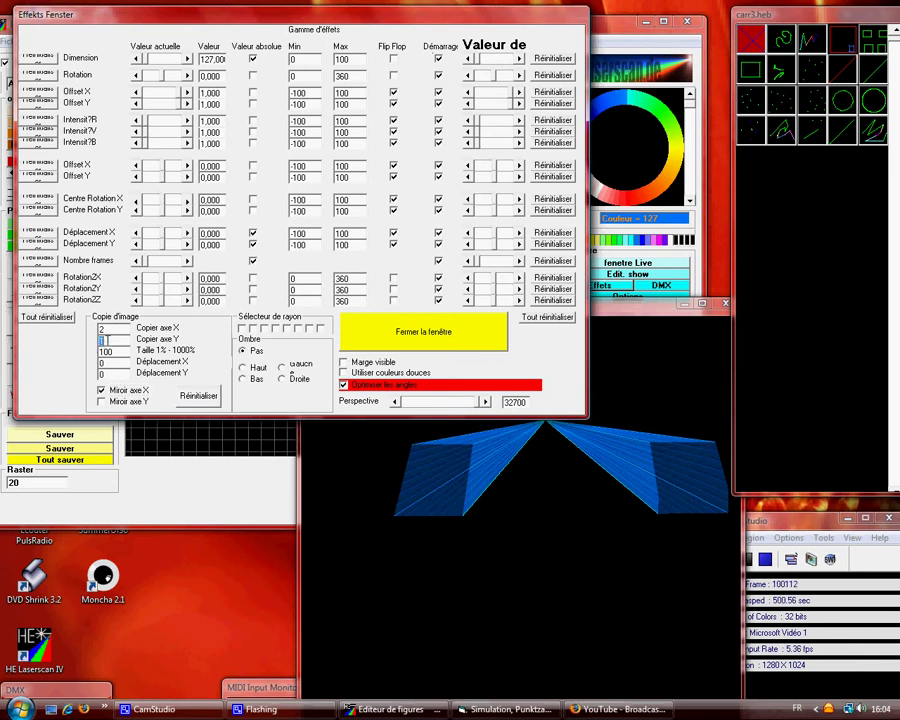
text(2)
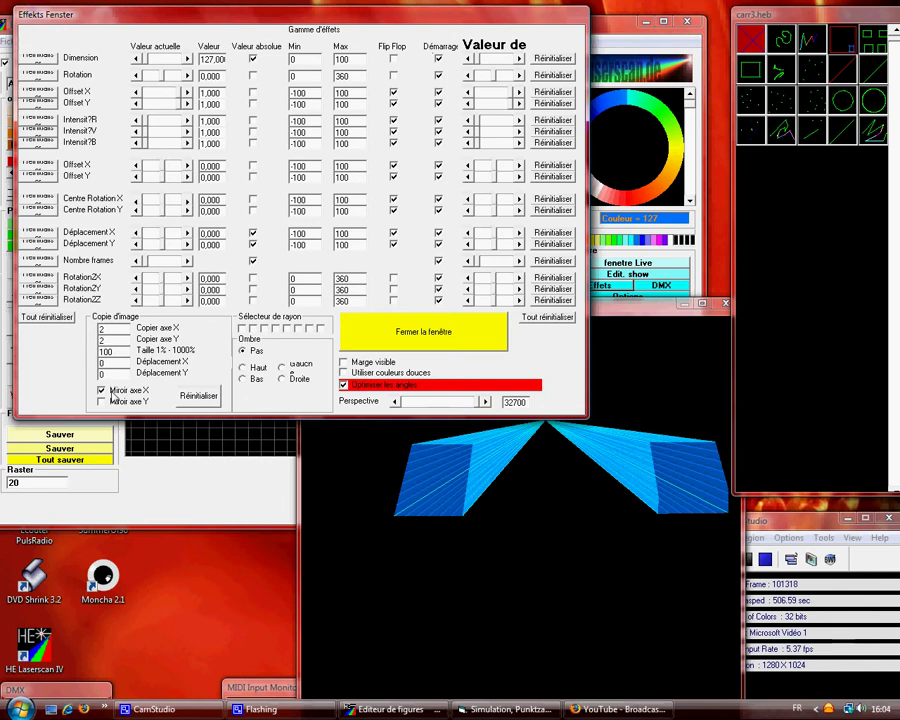
click(104, 401)
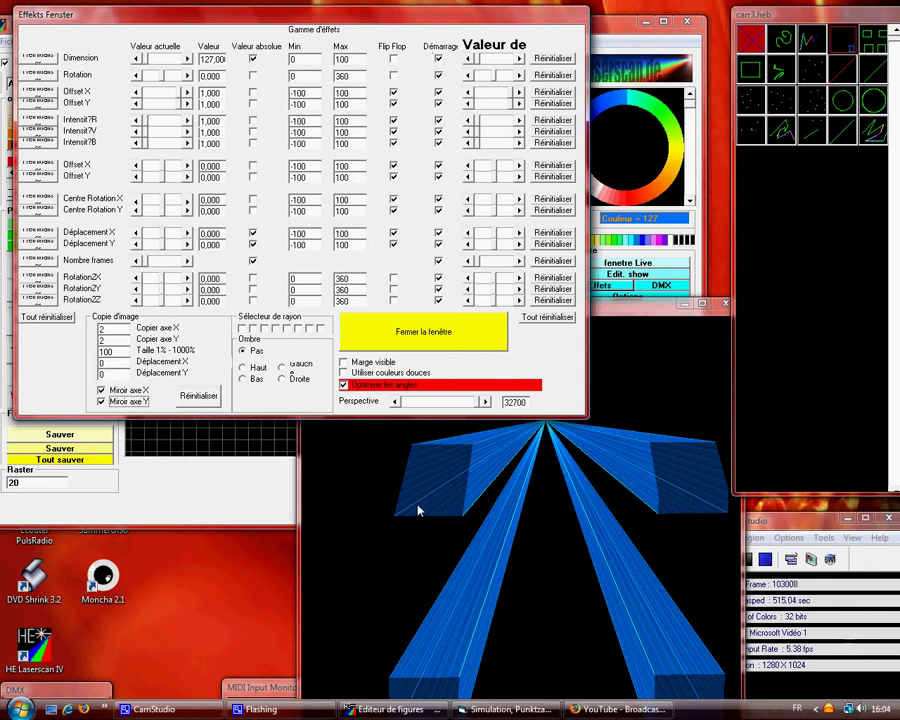
Disable Miroir axe X and Miroir axe Y, and set Copier axe X back to 1
click(110, 390)
click(110, 401)
double_click(113, 328)
text(1)
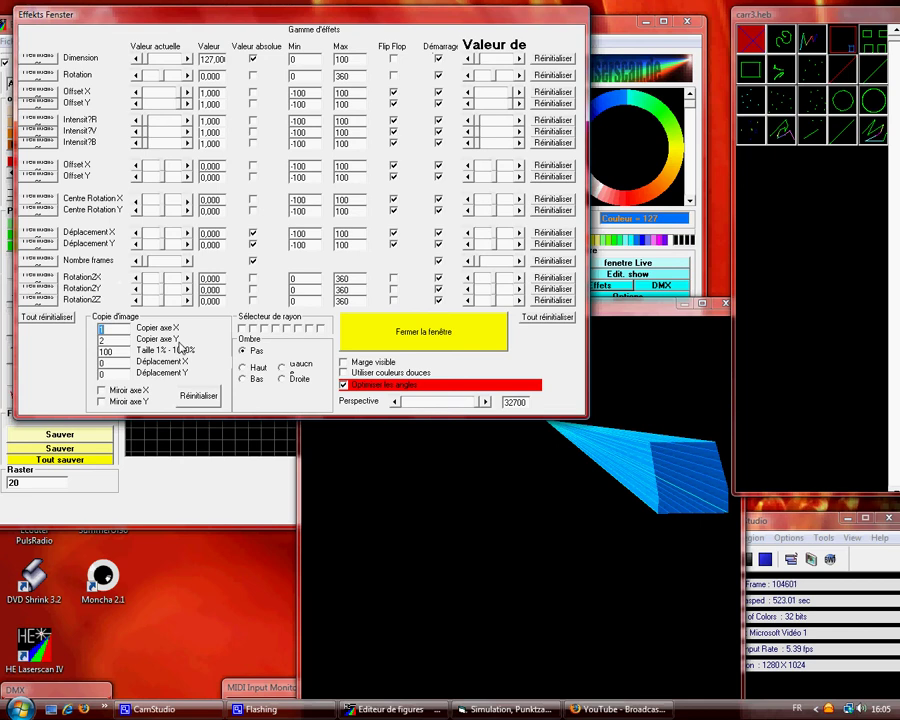
Set the image copy's Déplacement Y to 32767
click(116, 375)
text(10000)
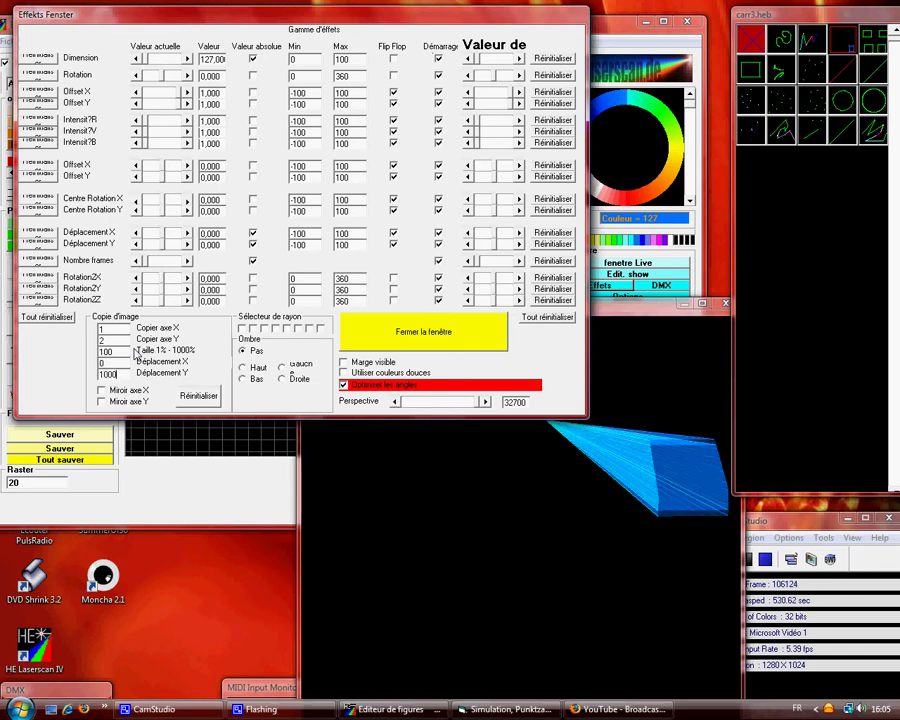
text(0)
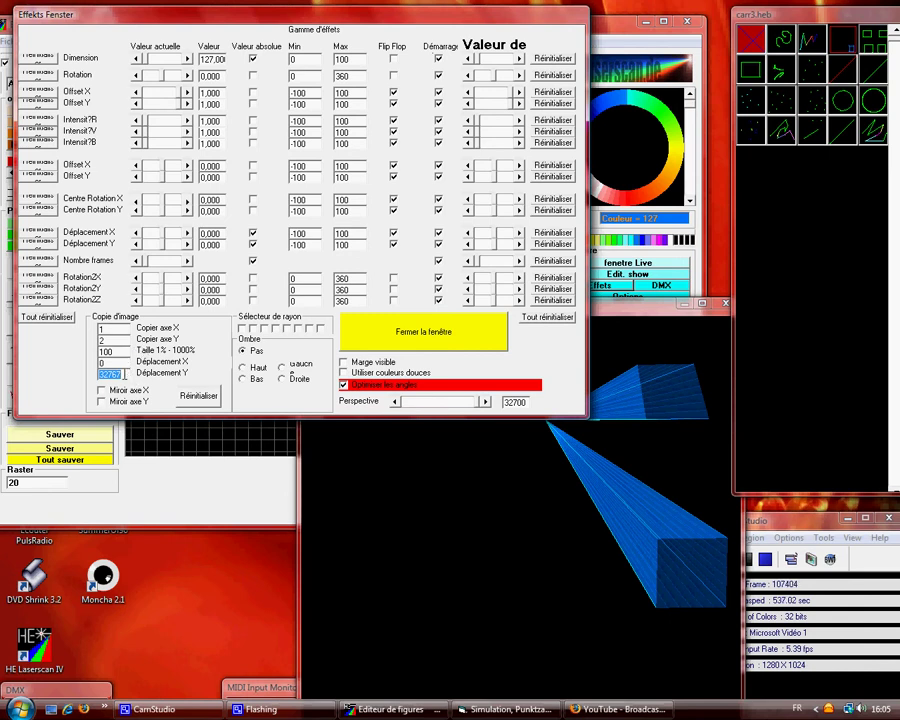
Set the image copy's Taille to 200 and move the effects window aside to uncover the figure editor's tools
double_click(121, 340)
double_click(119, 326)
double_click(124, 350)
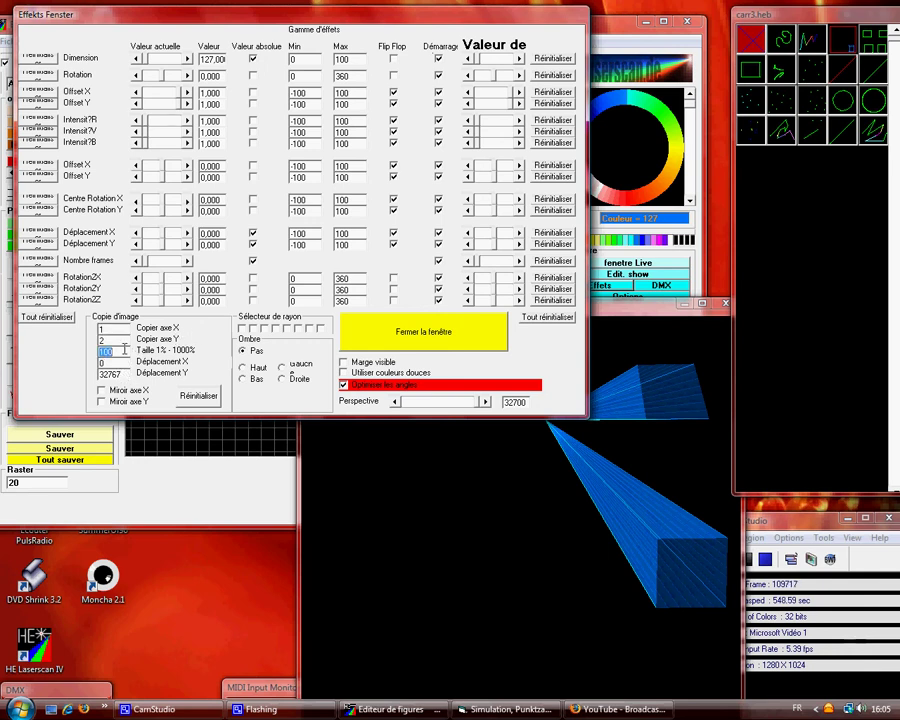
text(200)
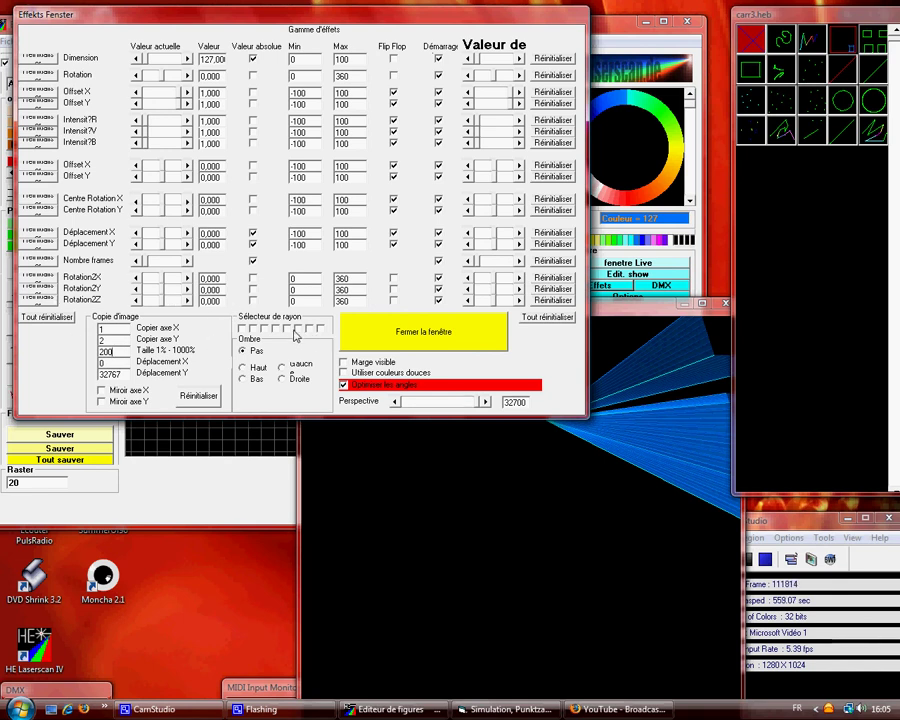
drag(72, 15, 233, 87)
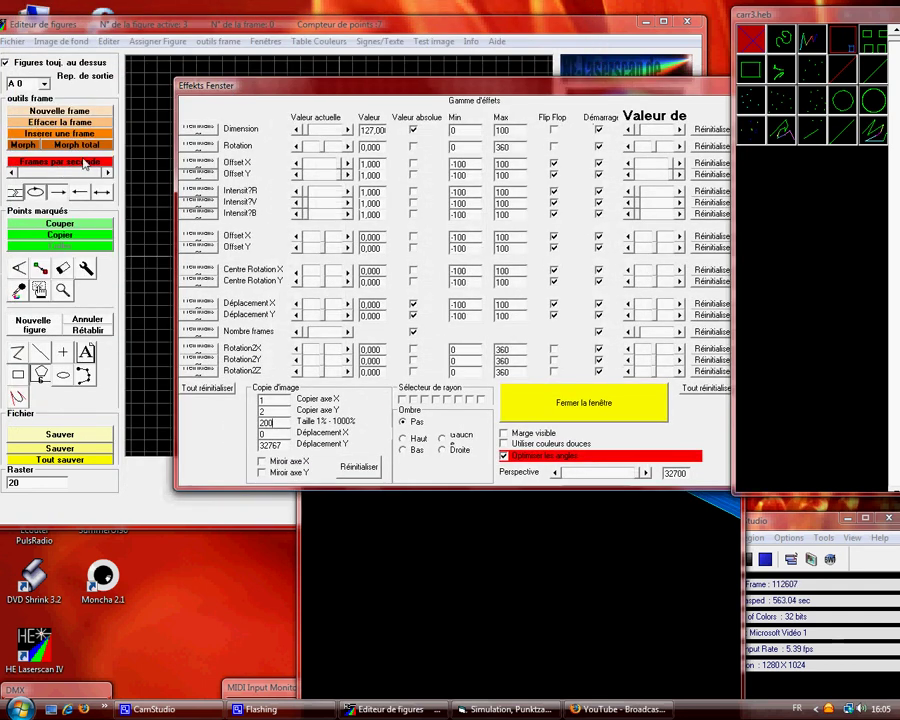